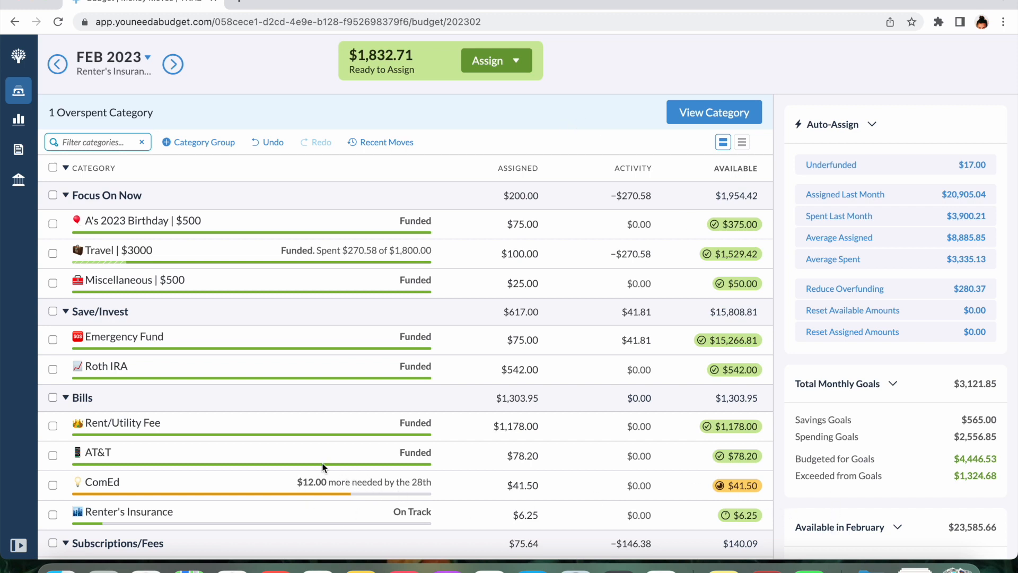
Filter February 2023 to the overspent category, assign $5 to Cash Gifts to cover it, and clear the filter
{"action": "left_click", "coordinate": [707, 114]}
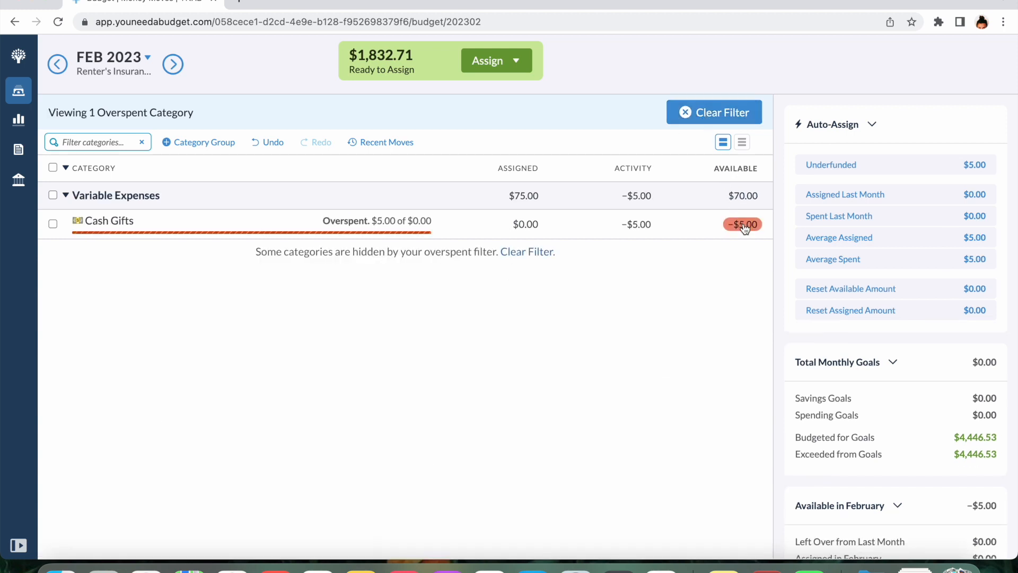
{"action": "mouse_move", "coordinate": [745, 228]}
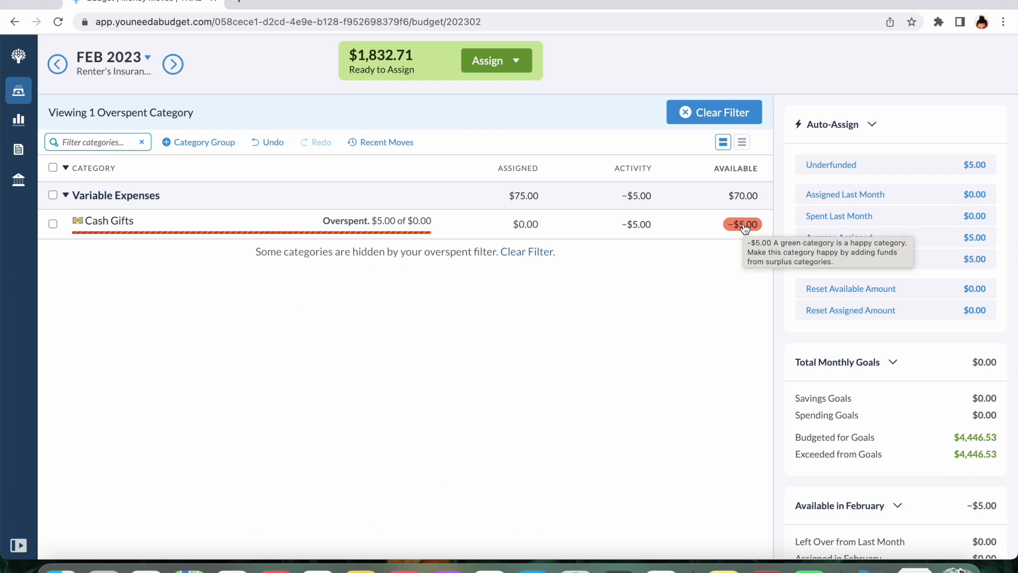
{"action": "left_click", "coordinate": [745, 225]}
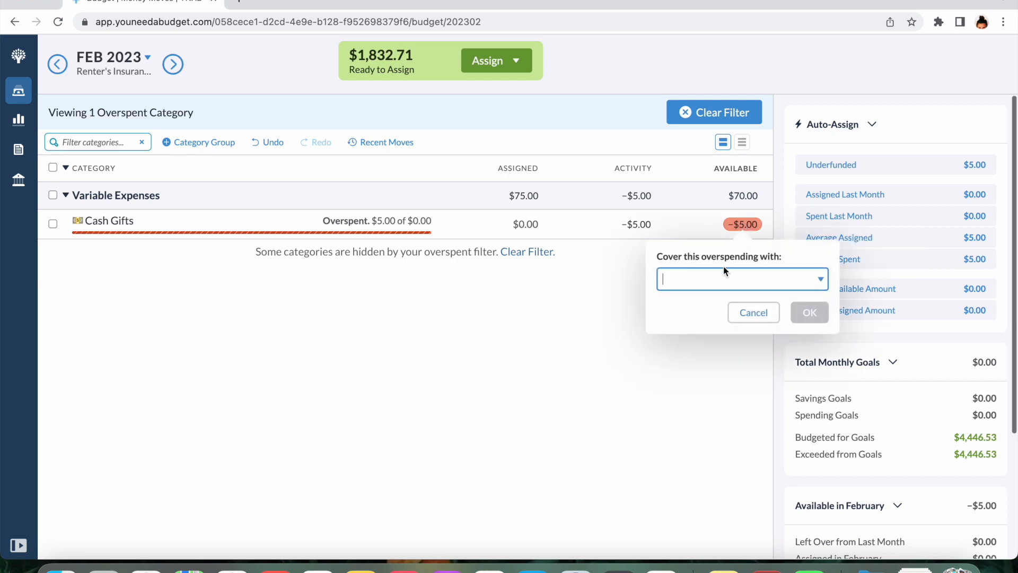
{"action": "left_click", "coordinate": [527, 224]}
{"action": "type", "text": "5"}
{"action": "key", "text": "Return"}
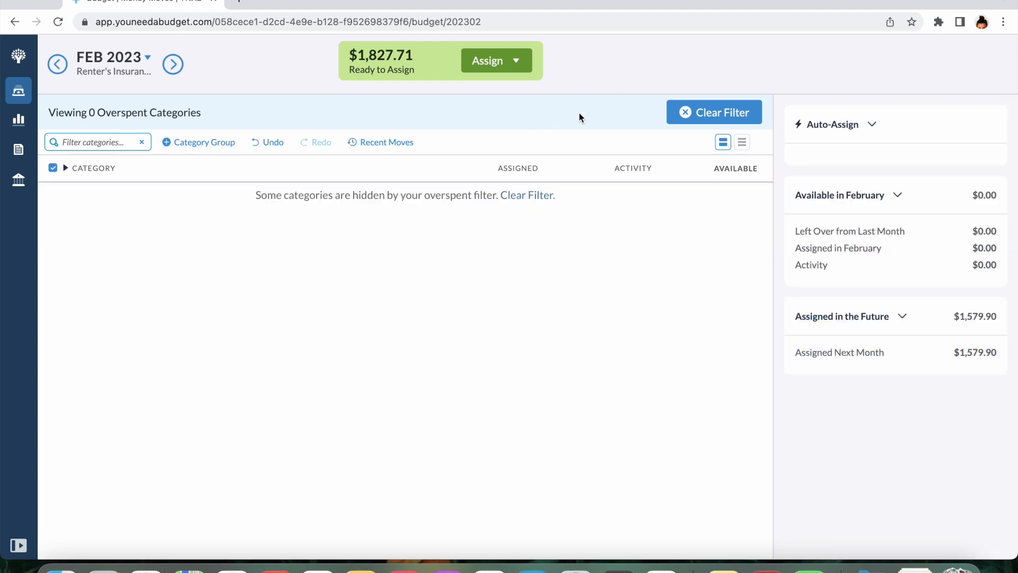
{"action": "left_click", "coordinate": [689, 115]}
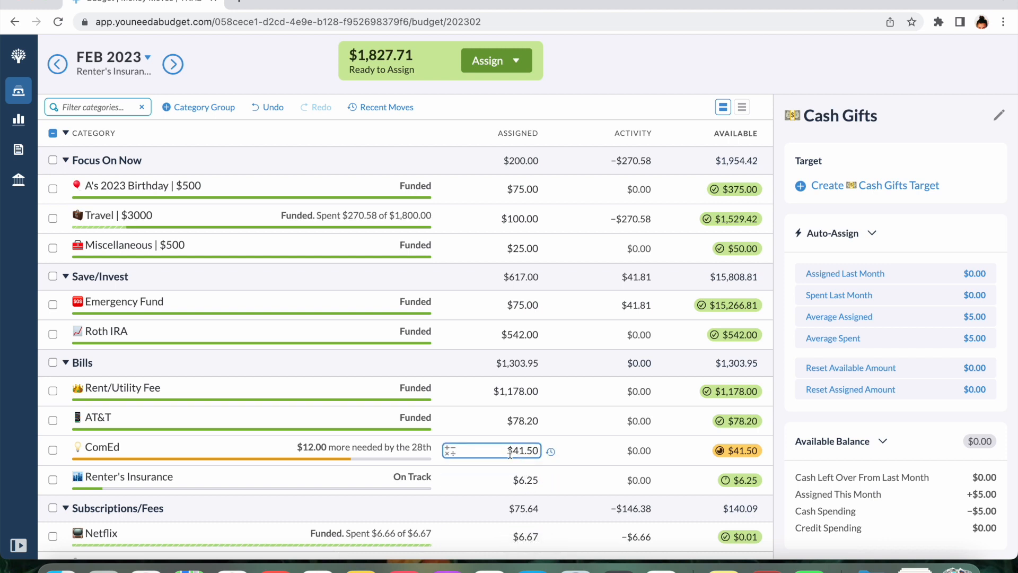
Add $12 to the amount assigned to ComEd for February 2023 and deselect the category
{"action": "left_click", "coordinate": [546, 460]}
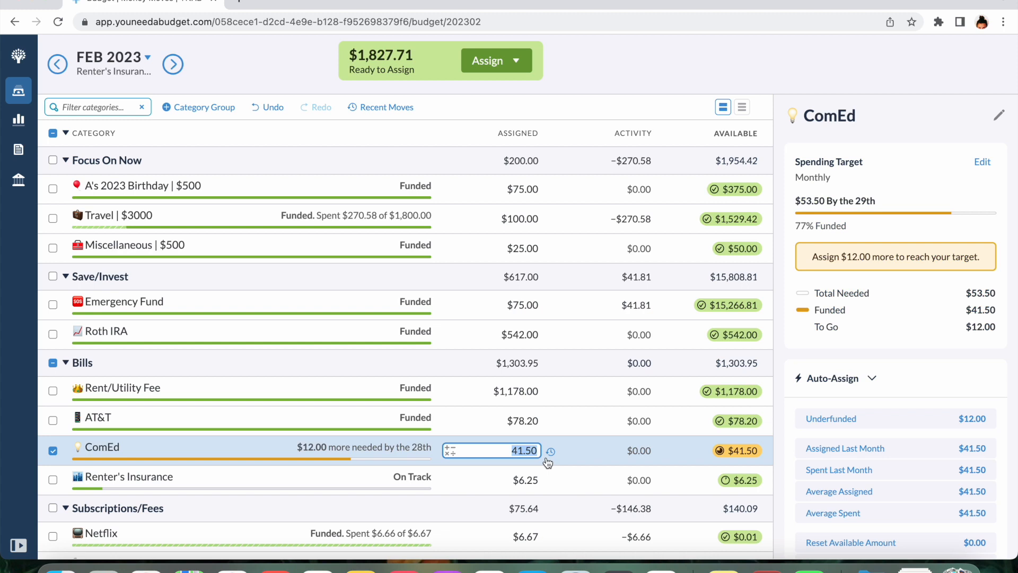
{"action": "key", "text": "Right"}
{"action": "type", "text": "+12"}
{"action": "key", "text": "Return"}
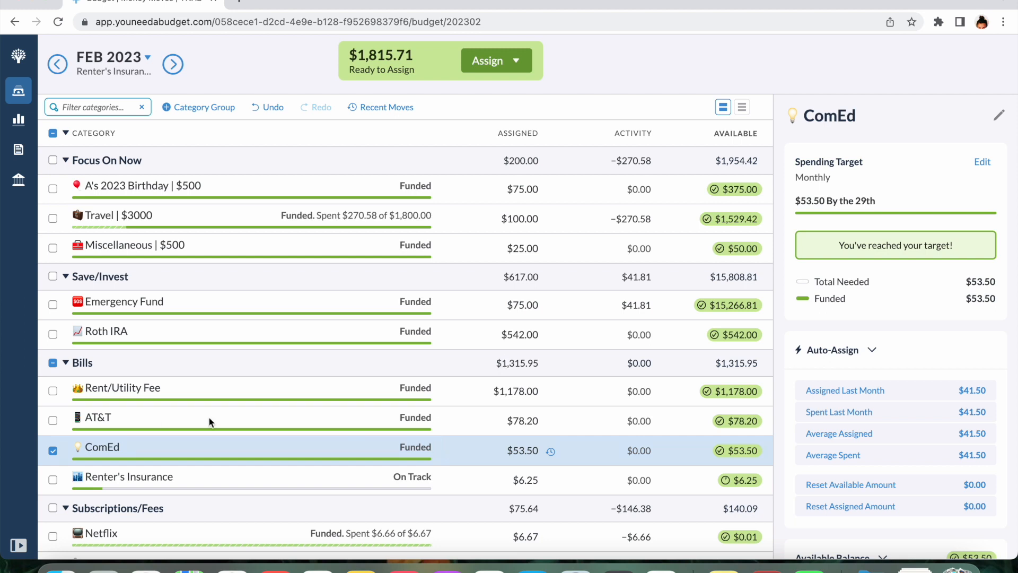
{"action": "left_click", "coordinate": [53, 451]}
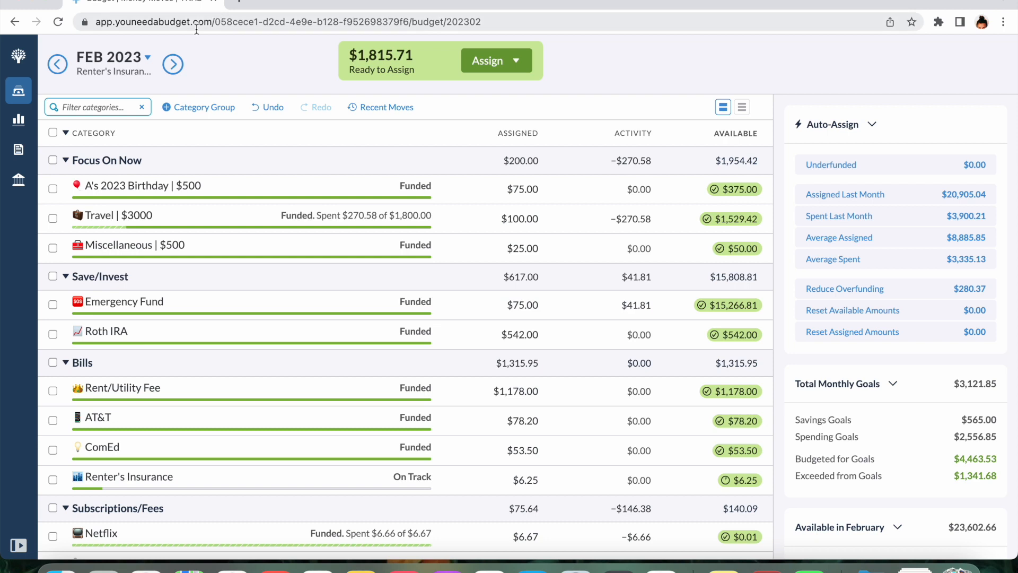
Go to the March 2023 budget and add $271 to the amount assigned to Roth IRA
{"action": "left_click", "coordinate": [178, 72]}
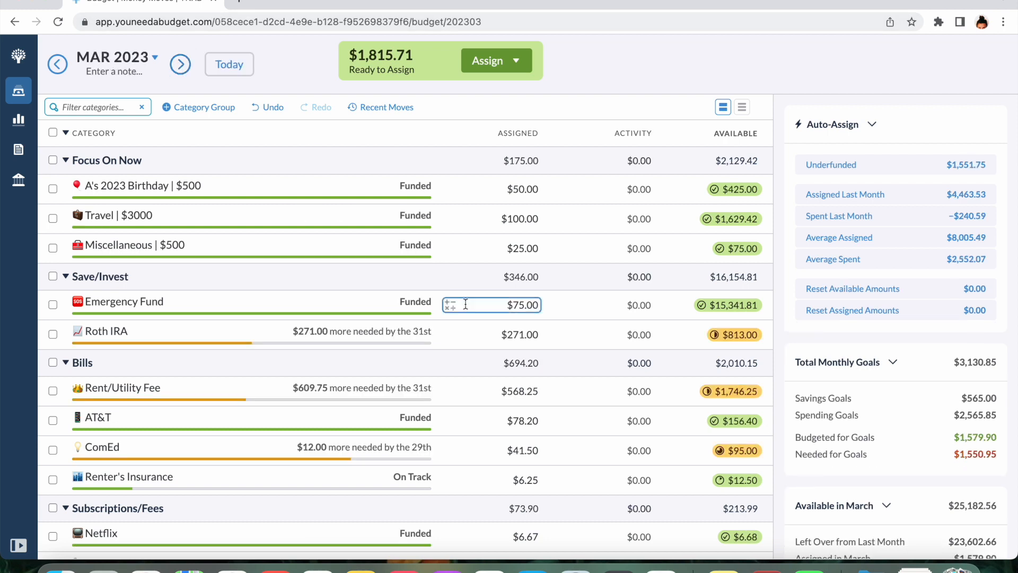
{"action": "left_click", "coordinate": [540, 335]}
{"action": "left_click", "coordinate": [540, 335]}
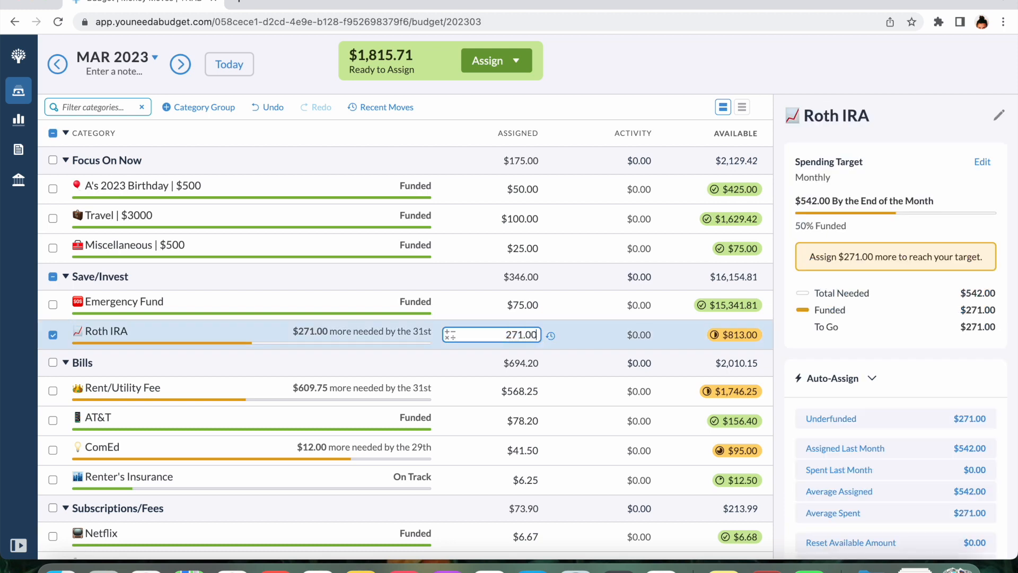
{"action": "type", "text": "+7"}
{"action": "type", "text": "71"}
Add $609.75 to the amount assigned to Rent/Utility Fee for March 2023
{"action": "left_click", "coordinate": [540, 392]}
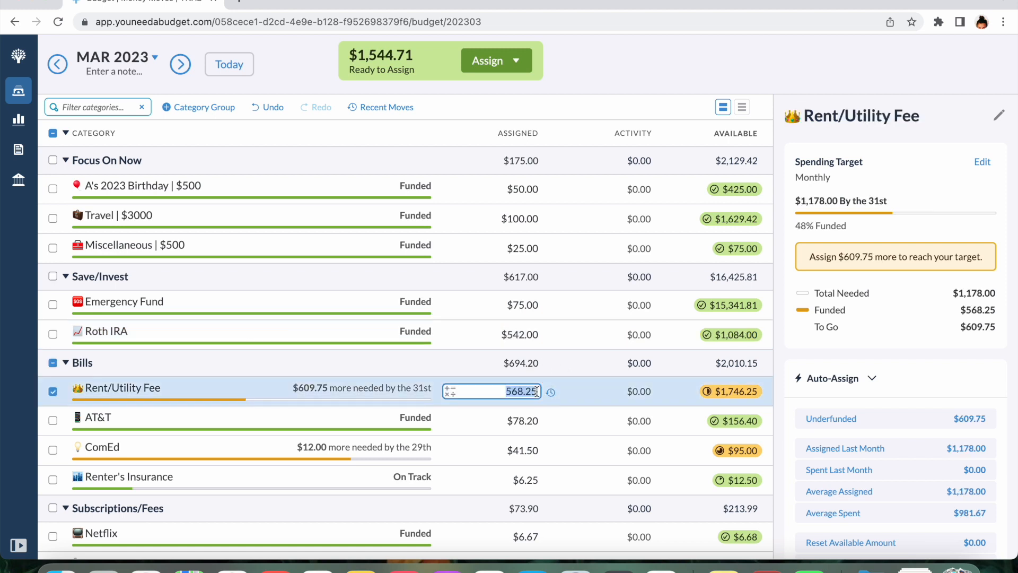
{"action": "key", "text": "Right"}
{"action": "type", "text": "+609.75"}
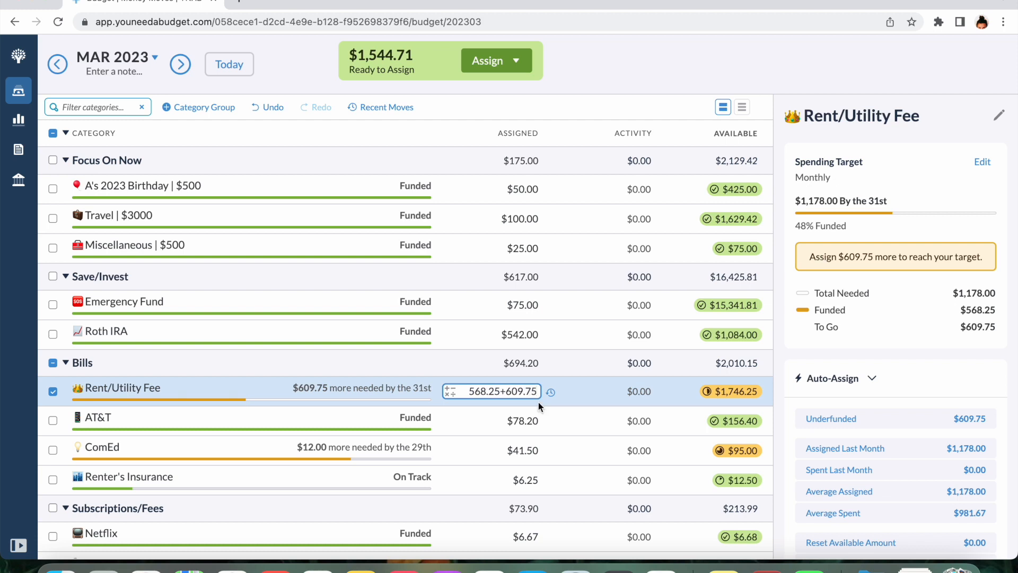
Add $12 to the amount assigned to ComEd in the March 2023 Bills group
{"action": "left_click", "coordinate": [536, 452]}
{"action": "key", "text": "Right"}
{"action": "type", "text": "+12"}
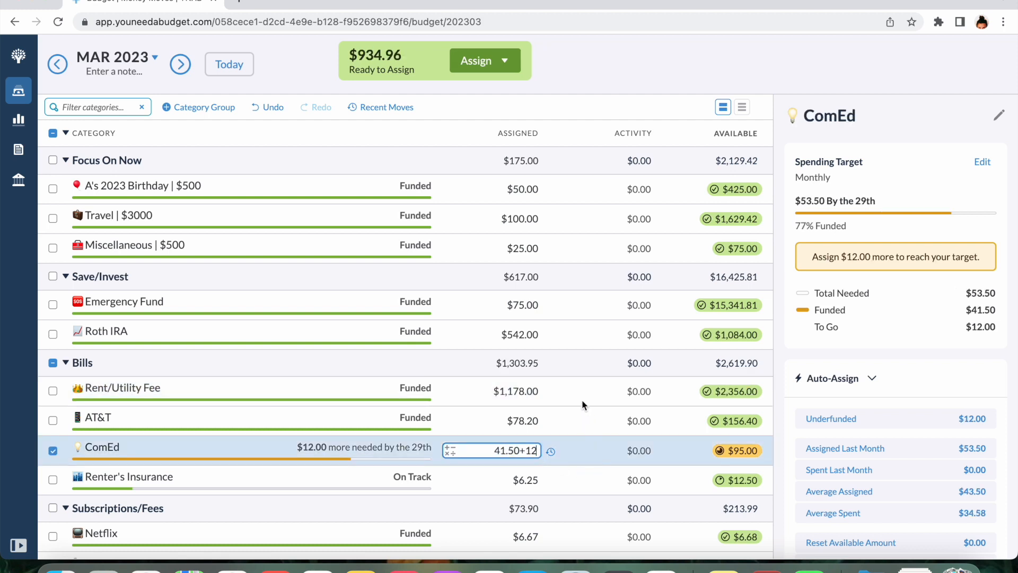
{"action": "key", "text": "Return"}
Assign $9 to the YNAB subscription category for March 2023, leaving no category selected
{"action": "scroll", "coordinate": [550, 492], "scroll_direction": "down", "scroll_amount": 1}
{"action": "scroll", "coordinate": [549, 495], "scroll_direction": "up", "scroll_amount": 1}
{"action": "scroll", "coordinate": [550, 496], "scroll_direction": "down", "scroll_amount": 3}
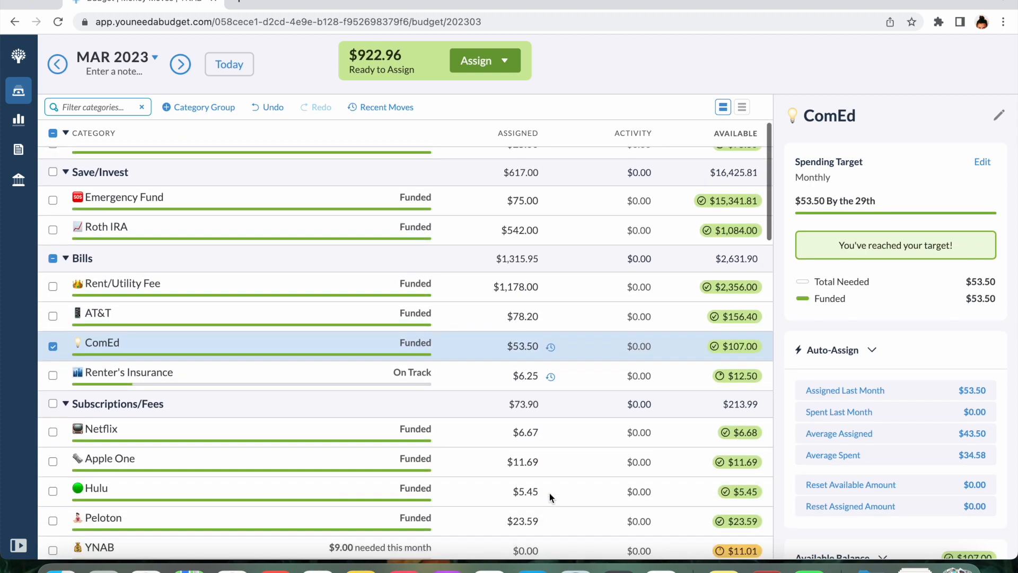
{"action": "scroll", "coordinate": [549, 492], "scroll_direction": "down", "scroll_amount": 1}
{"action": "scroll", "coordinate": [549, 492], "scroll_direction": "down", "scroll_amount": 1}
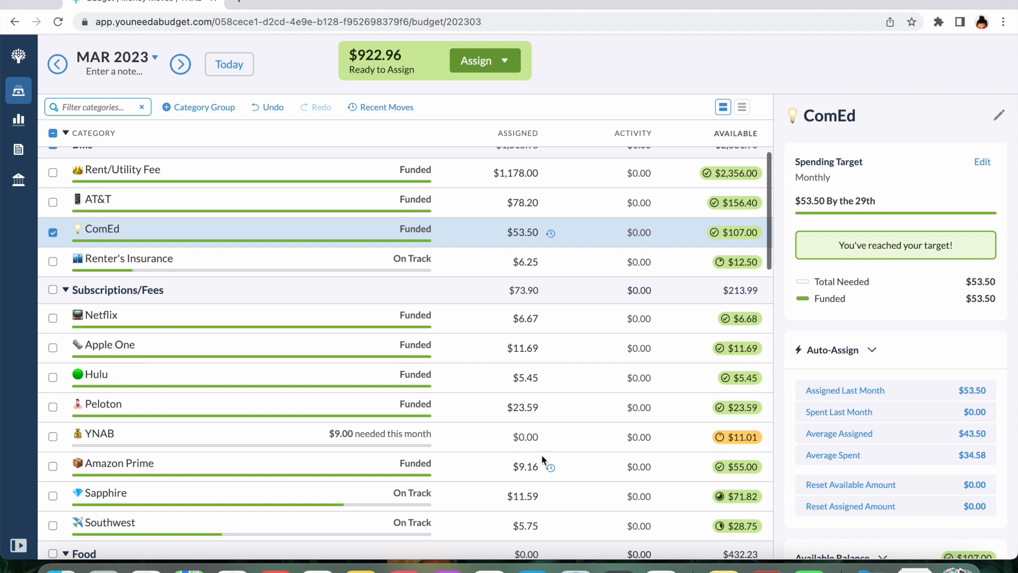
{"action": "key", "text": "Escape"}
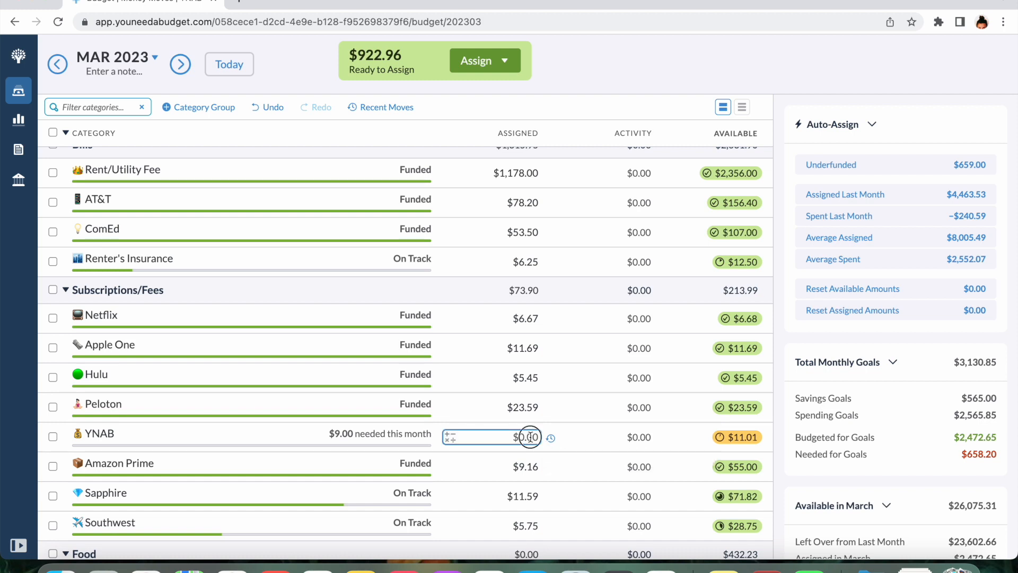
{"action": "left_click", "coordinate": [531, 437]}
{"action": "type", "text": "9"}
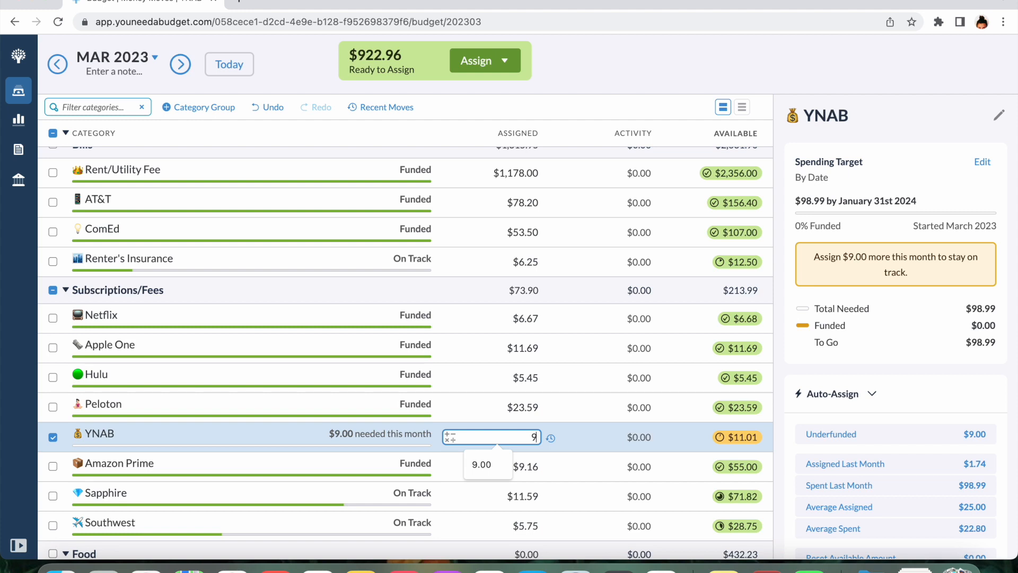
{"action": "key", "text": "Return"}
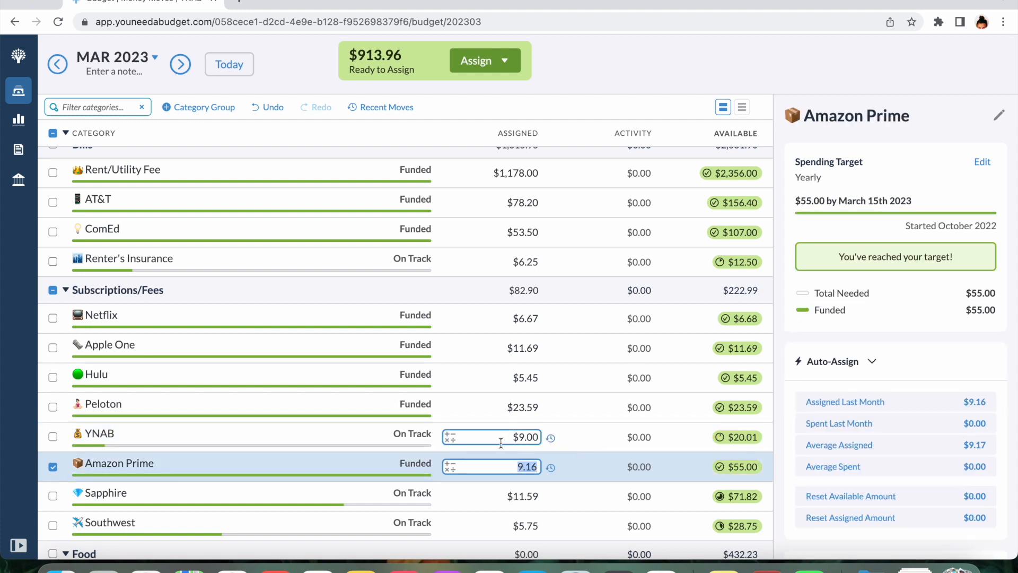
{"action": "left_click", "coordinate": [52, 467]}
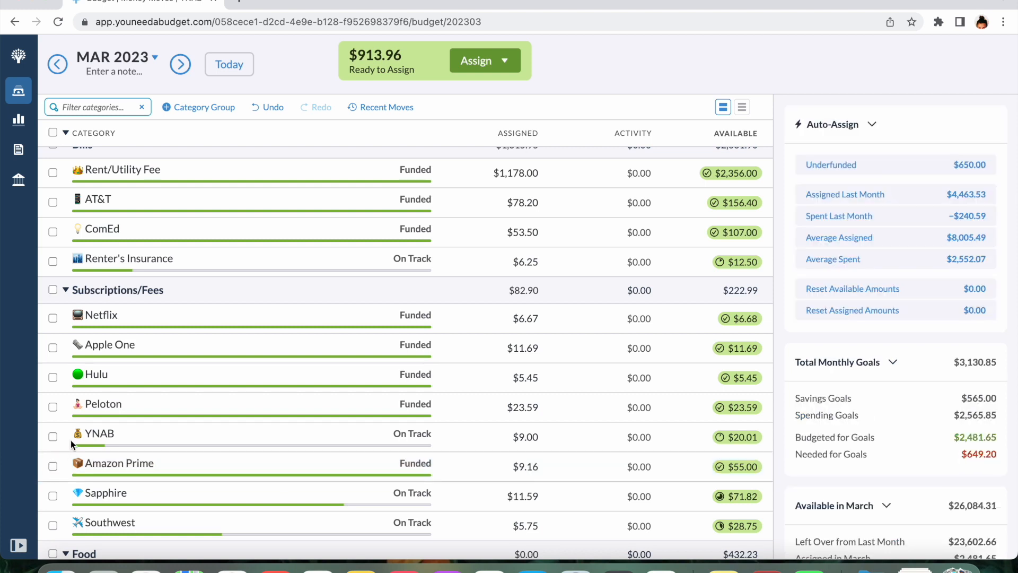
In the March Food group, assign $250 to Groceries and $200 to Dining Out
{"action": "scroll", "coordinate": [71, 440], "scroll_direction": "down", "scroll_amount": 3}
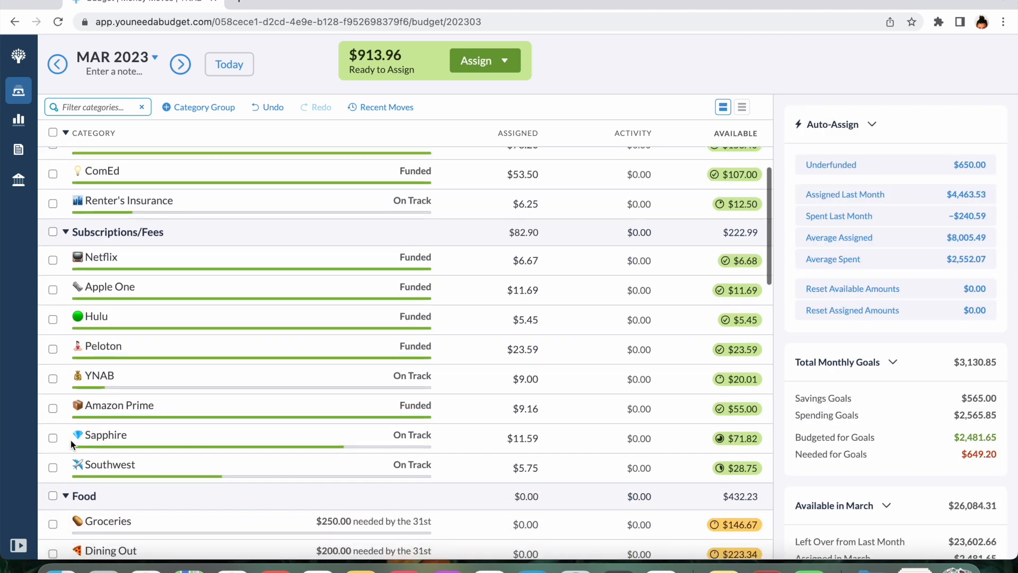
{"action": "scroll", "coordinate": [71, 440], "scroll_direction": "down", "scroll_amount": 4}
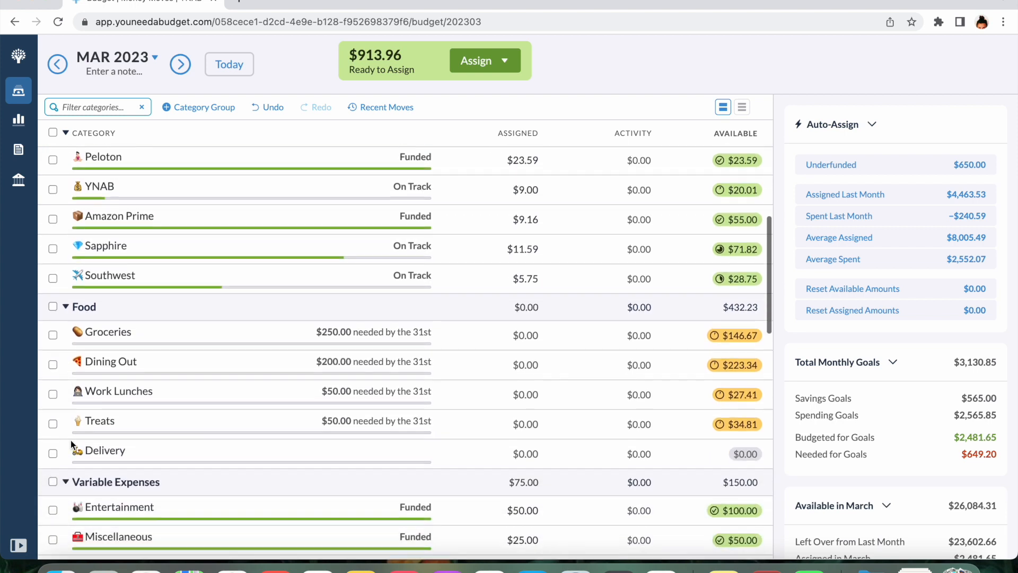
{"action": "left_click", "coordinate": [521, 335]}
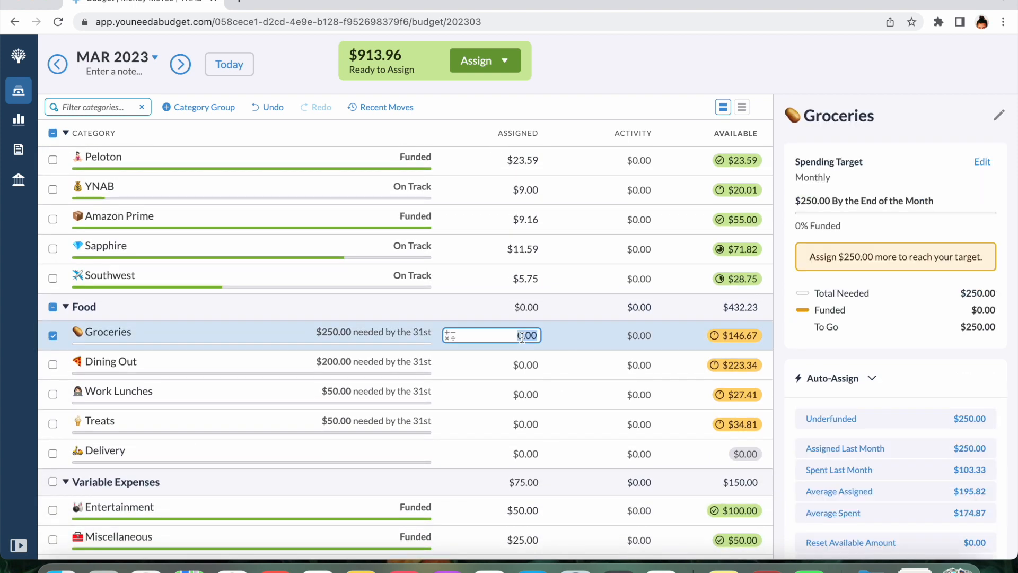
{"action": "type", "text": "250"}
{"action": "key", "text": "Return"}
{"action": "type", "text": "200"}
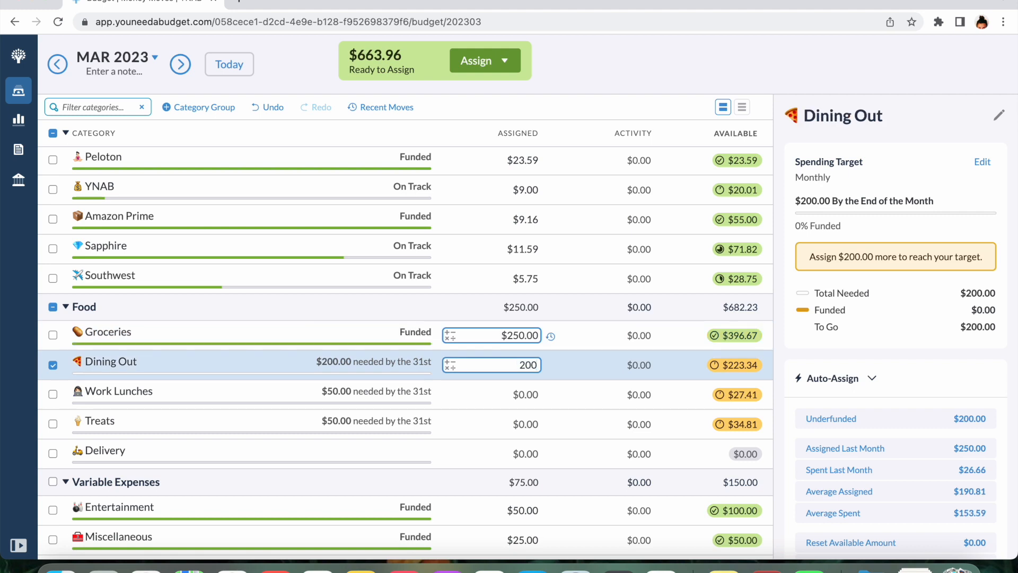
{"action": "key", "text": "Return"}
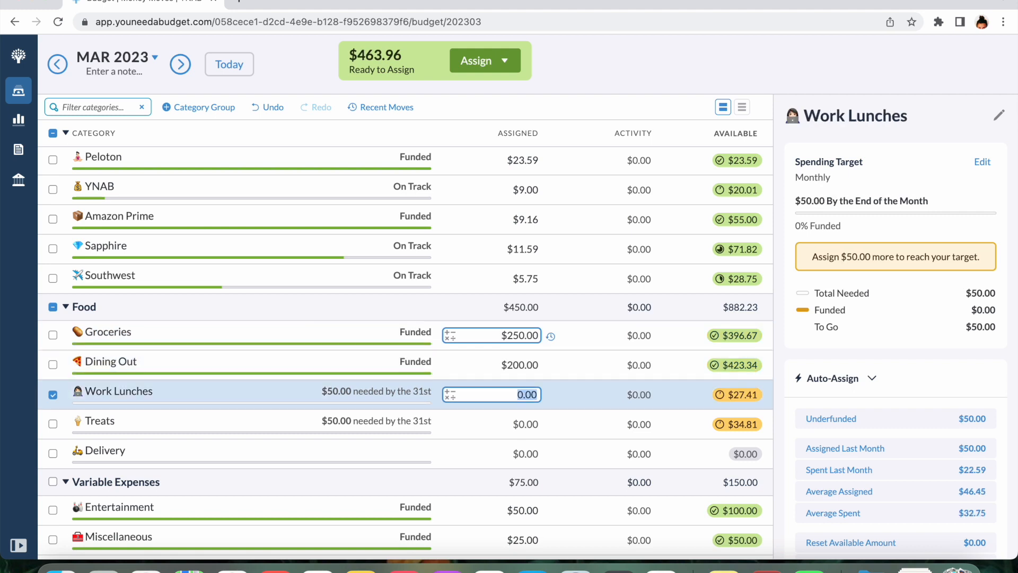
Assign $50 each to Work Lunches and Treats in the March Food group, and clear the category selection
{"action": "type", "text": "50"}
{"action": "key", "text": "Return"}
{"action": "key", "text": "Tab"}
{"action": "type", "text": "50"}
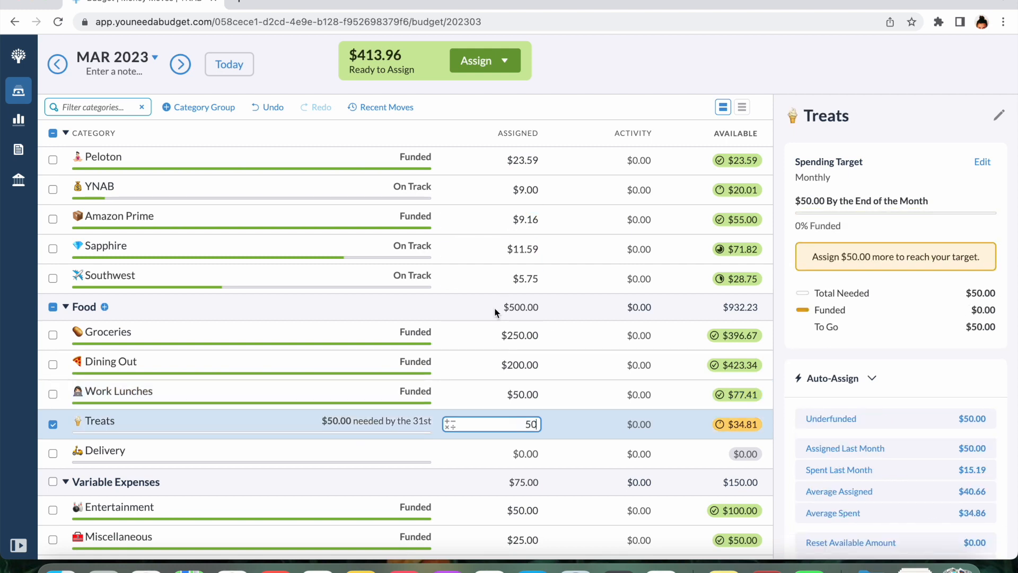
{"action": "key", "text": "Return"}
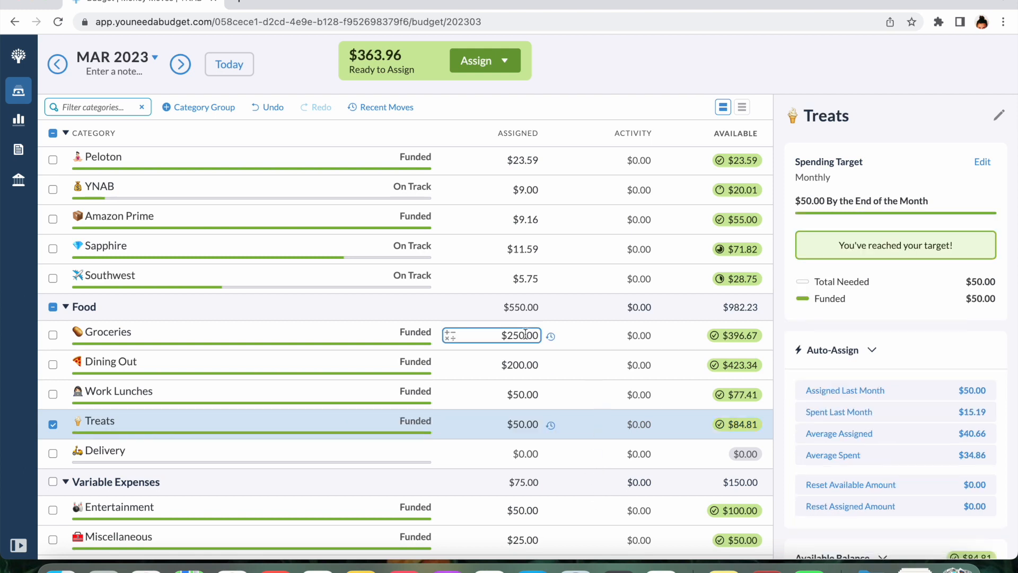
{"action": "left_click", "coordinate": [52, 306]}
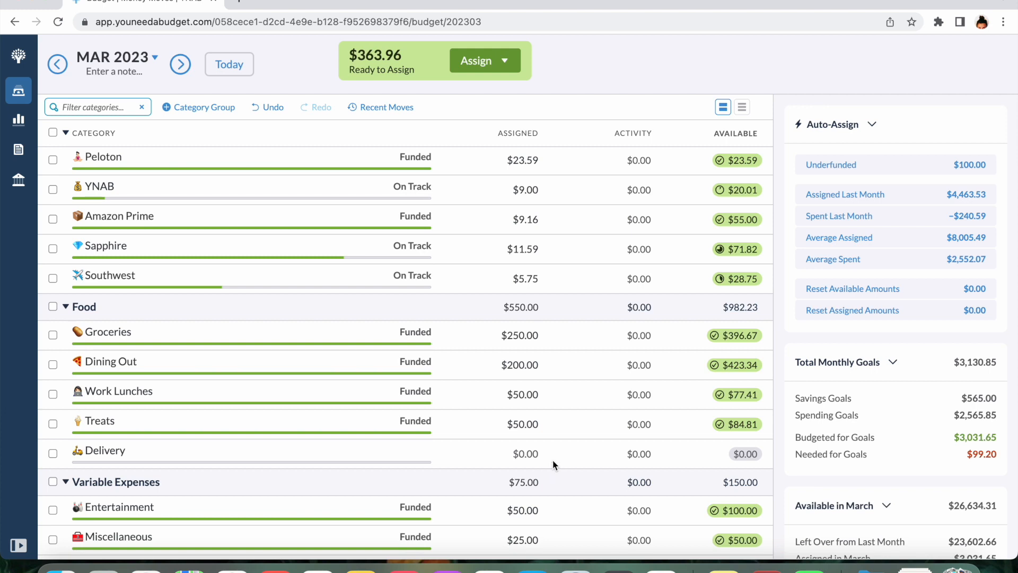
Assign $100 to the Christmas category under Sinking Funds for March 2023 and deselect it
{"action": "scroll", "coordinate": [552, 465], "scroll_direction": "down", "scroll_amount": 3}
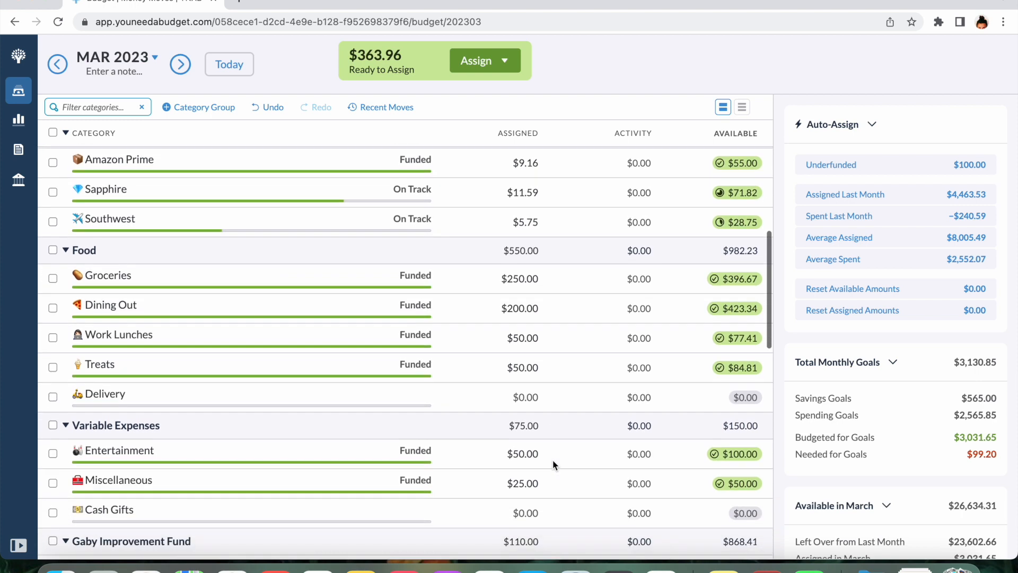
{"action": "scroll", "coordinate": [553, 465], "scroll_direction": "down", "scroll_amount": 4}
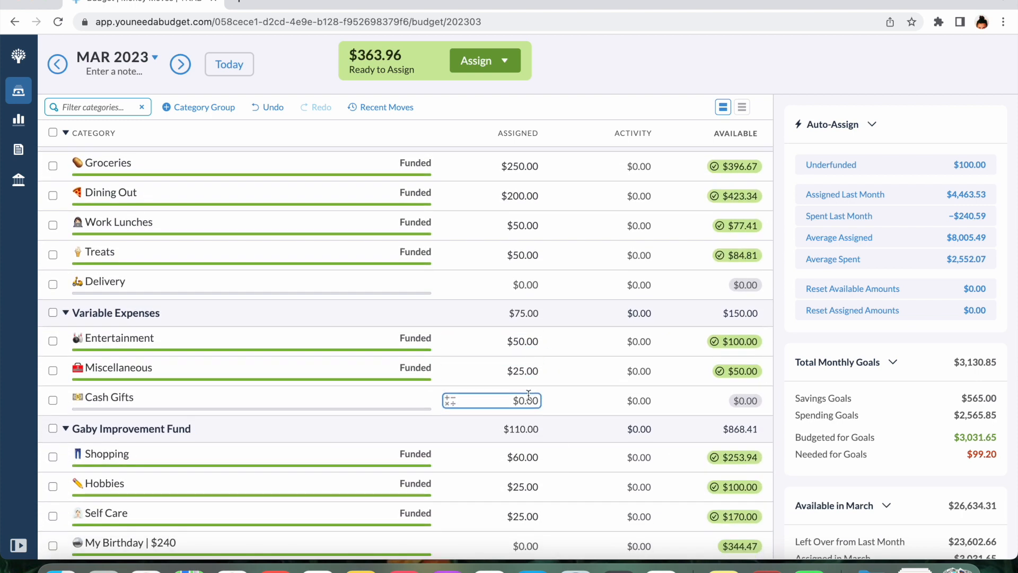
{"action": "scroll", "coordinate": [527, 385], "scroll_direction": "down", "scroll_amount": 5}
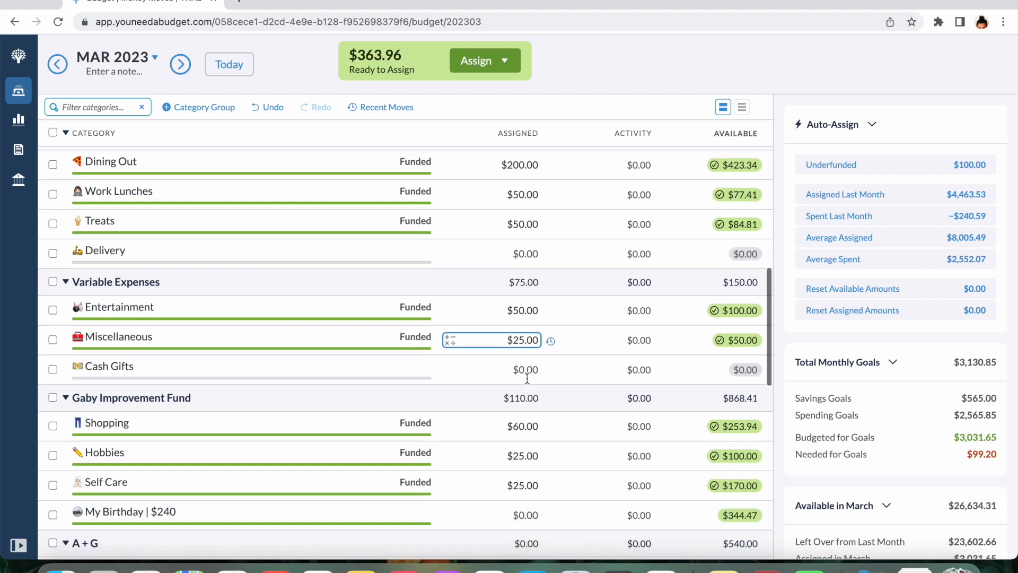
{"action": "scroll", "coordinate": [527, 379], "scroll_direction": "down", "scroll_amount": 3}
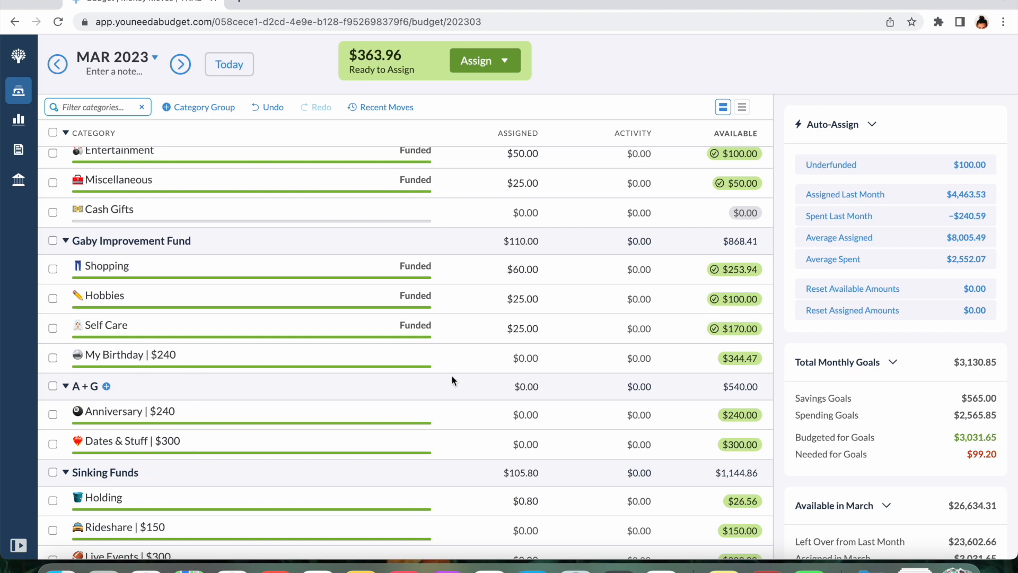
{"action": "scroll", "coordinate": [452, 378], "scroll_direction": "down", "scroll_amount": 5}
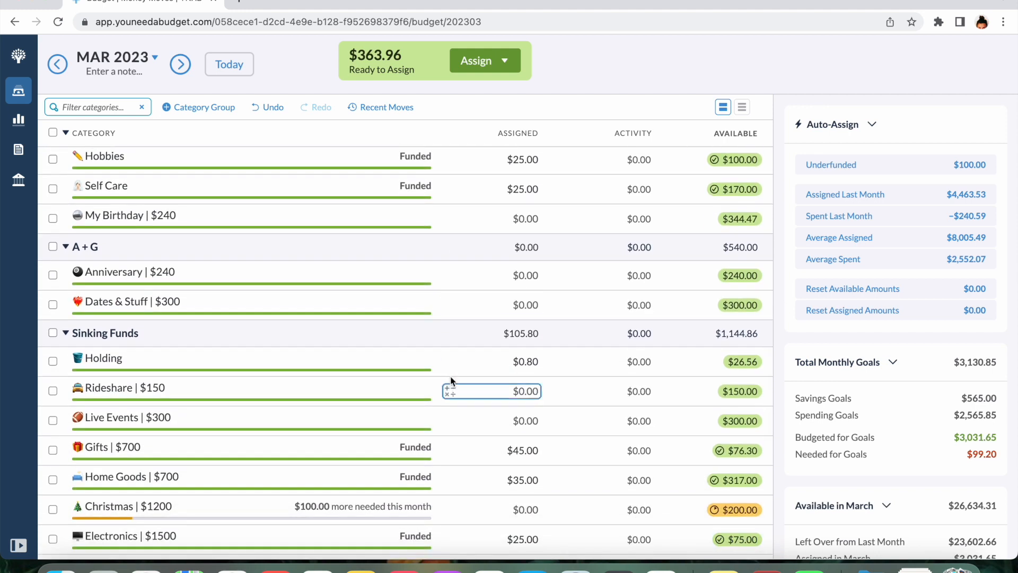
{"action": "scroll", "coordinate": [452, 380], "scroll_direction": "down", "scroll_amount": 3}
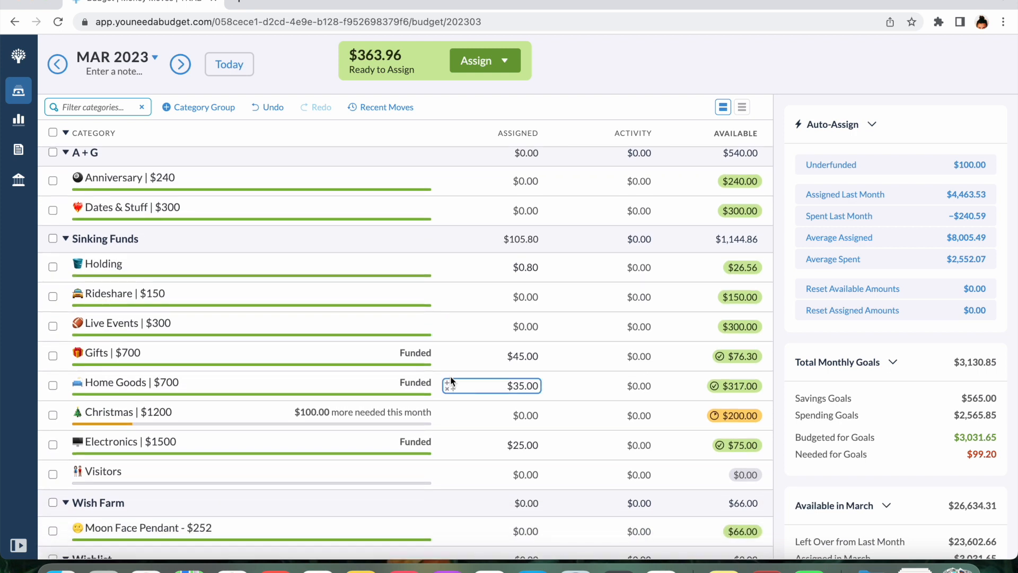
{"action": "left_click", "coordinate": [515, 417]}
{"action": "type", "text": "100"}
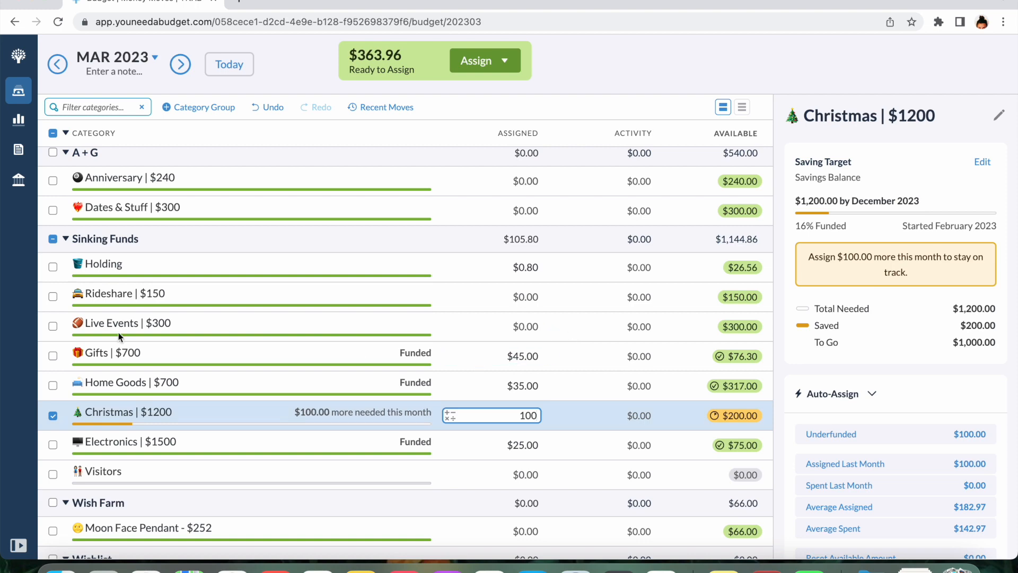
{"action": "left_click", "coordinate": [56, 418]}
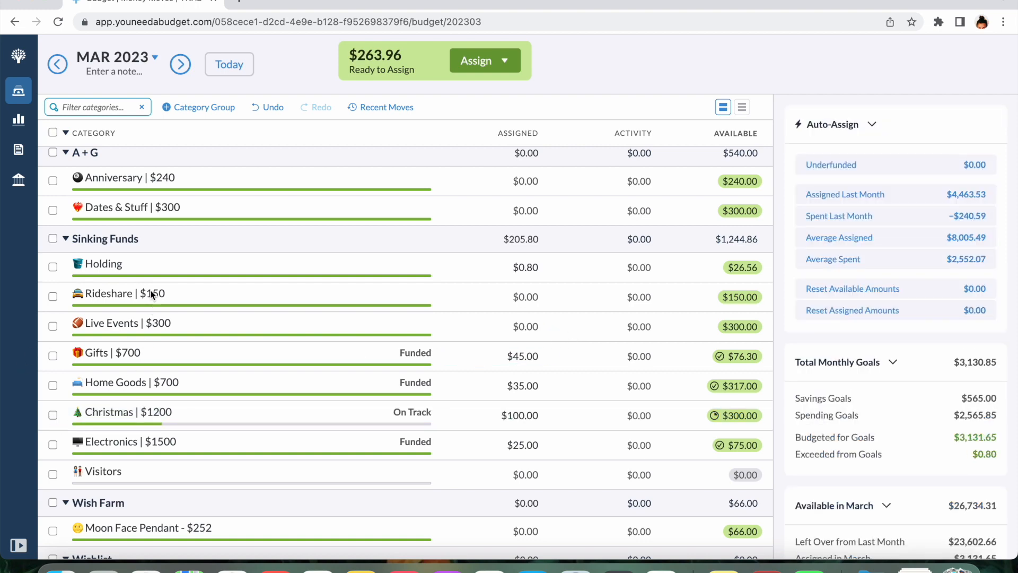
Return to February 2023 and add $75 to the amount assigned to A's 2023 Birthday under Focus On Now
{"action": "scroll", "coordinate": [162, 293], "scroll_direction": "up", "scroll_amount": 1}
{"action": "scroll", "coordinate": [161, 294], "scroll_direction": "up", "scroll_amount": 15}
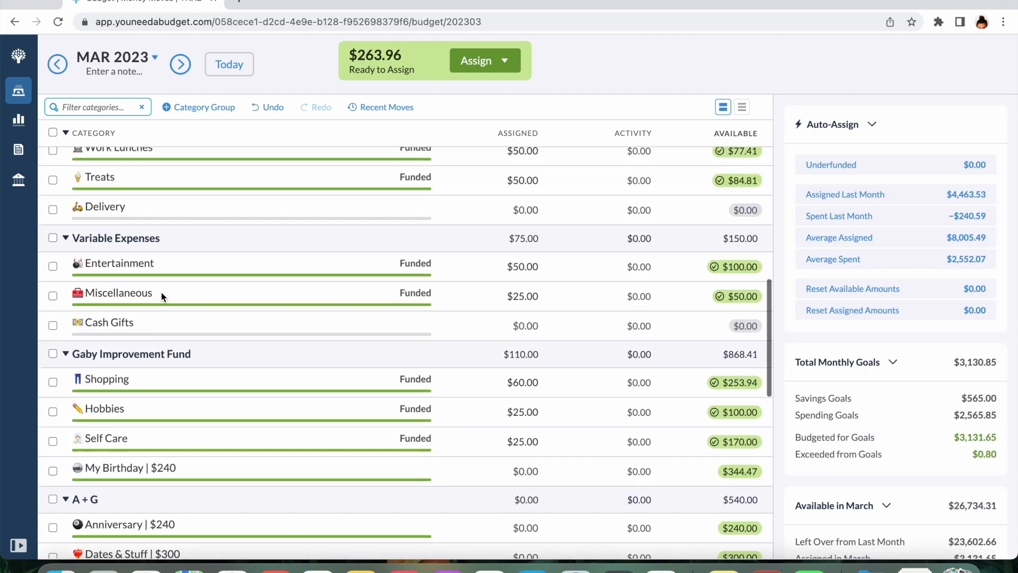
{"action": "scroll", "coordinate": [234, 424], "scroll_direction": "up", "scroll_amount": 5}
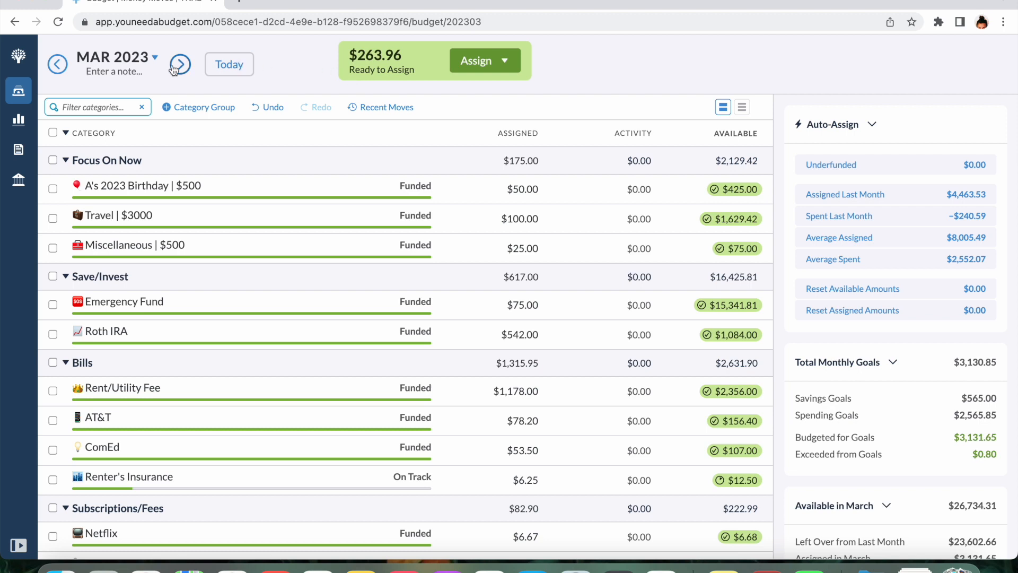
{"action": "left_click", "coordinate": [57, 65]}
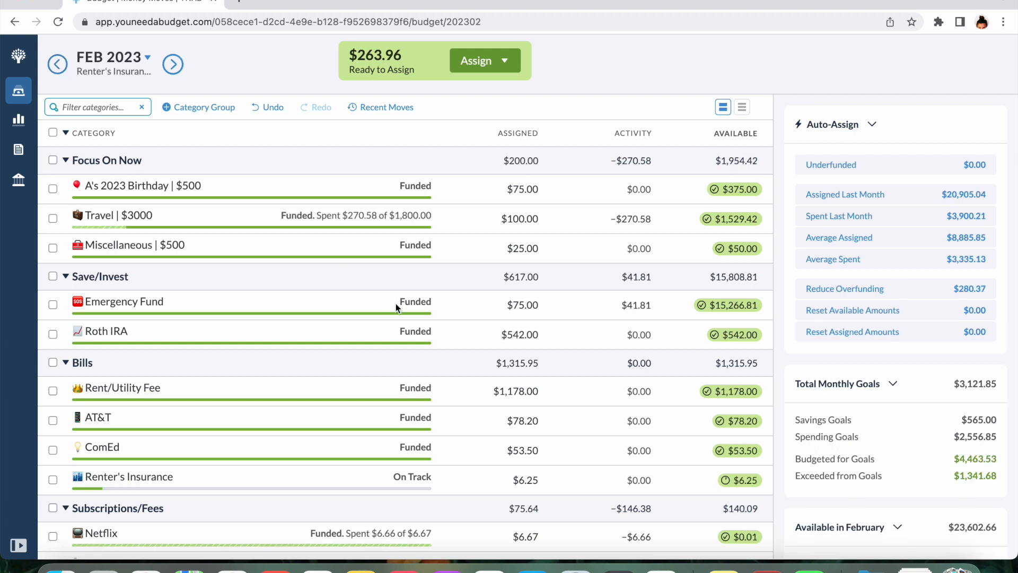
{"action": "scroll", "coordinate": [396, 303], "scroll_direction": "down", "scroll_amount": 3}
{"action": "scroll", "coordinate": [396, 304], "scroll_direction": "down", "scroll_amount": 8}
{"action": "scroll", "coordinate": [396, 303], "scroll_direction": "up", "scroll_amount": 10}
{"action": "left_click", "coordinate": [474, 242]}
{"action": "left_click", "coordinate": [539, 190]}
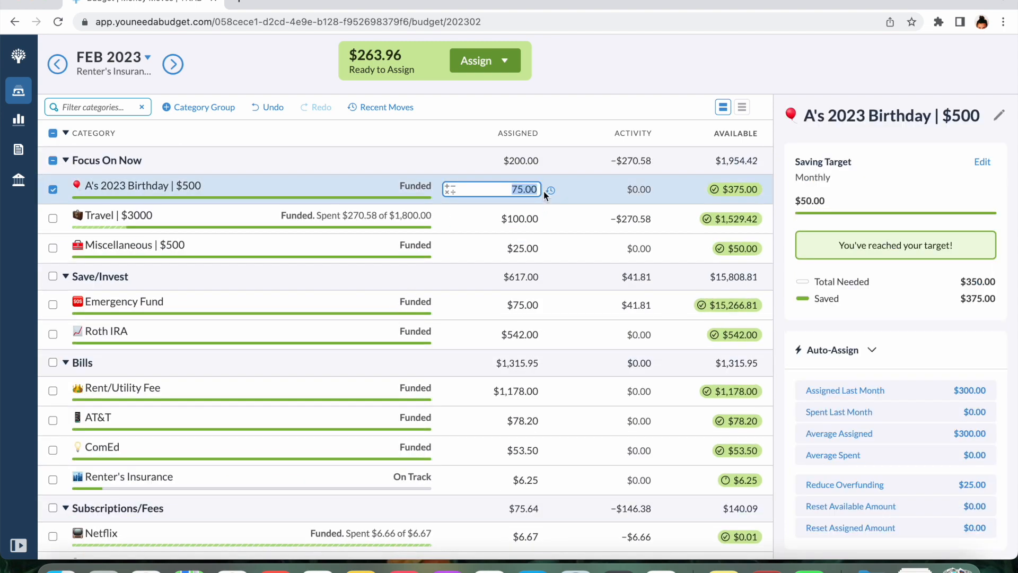
{"action": "type", "text": "+75"}
{"action": "key", "text": "Return"}
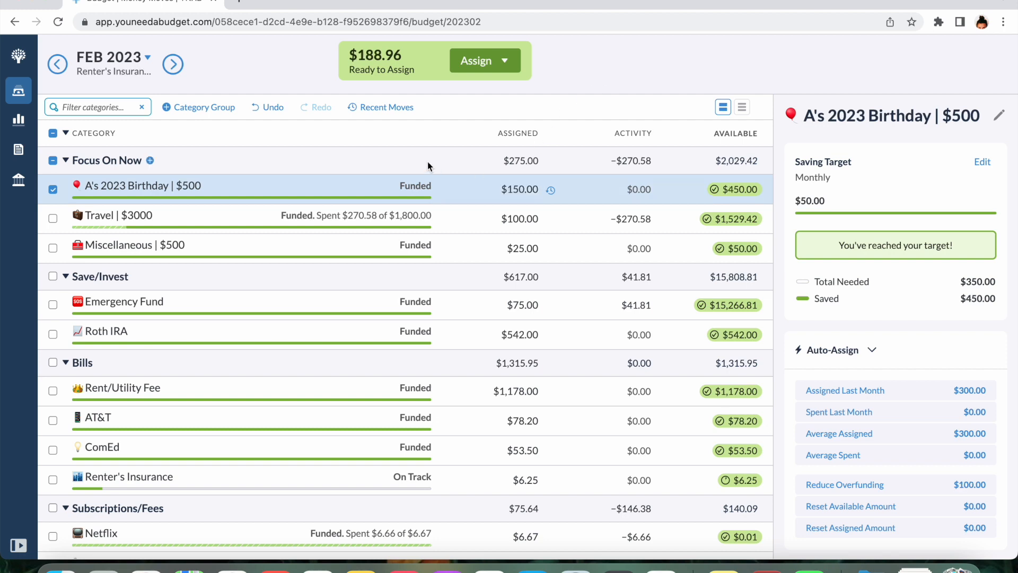
Check the birthday category's balance in March 2023, then go back to February and deselect it
{"action": "left_click", "coordinate": [175, 64]}
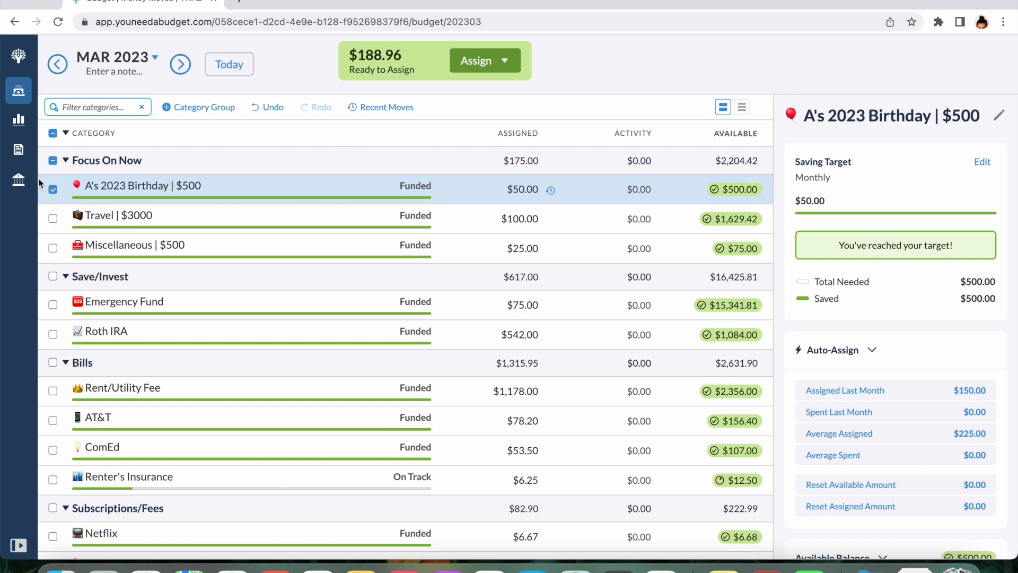
{"action": "left_click", "coordinate": [59, 70]}
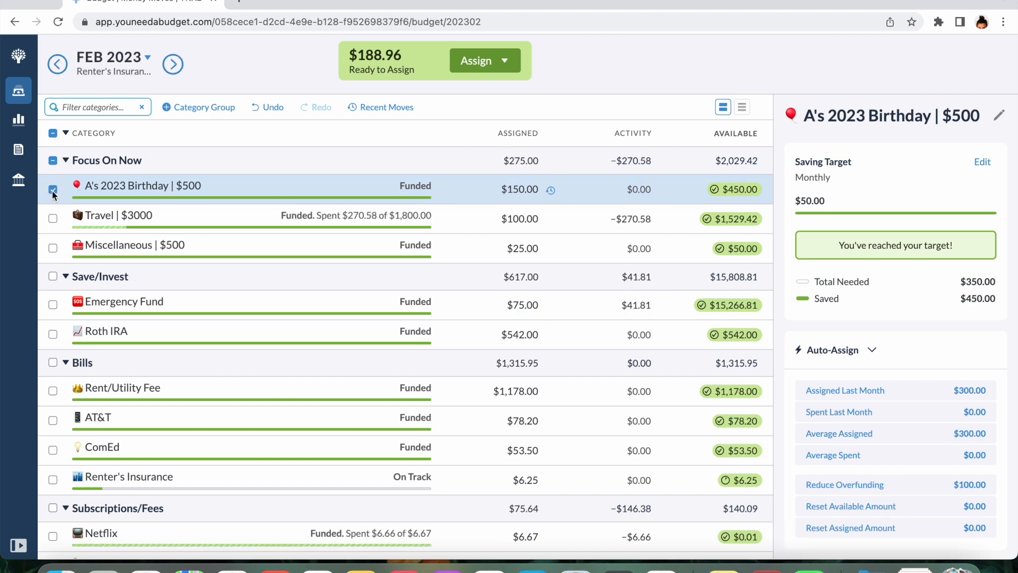
{"action": "left_click", "coordinate": [53, 189]}
Add $100 to the February amount assigned to Travel under Focus On Now
{"action": "left_click", "coordinate": [480, 221]}
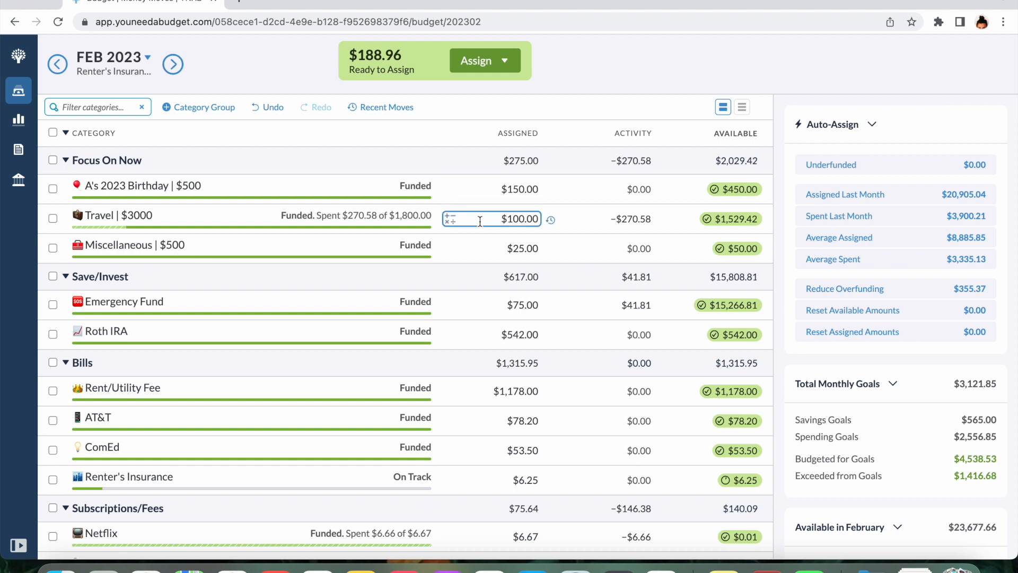
{"action": "left_click", "coordinate": [541, 228]}
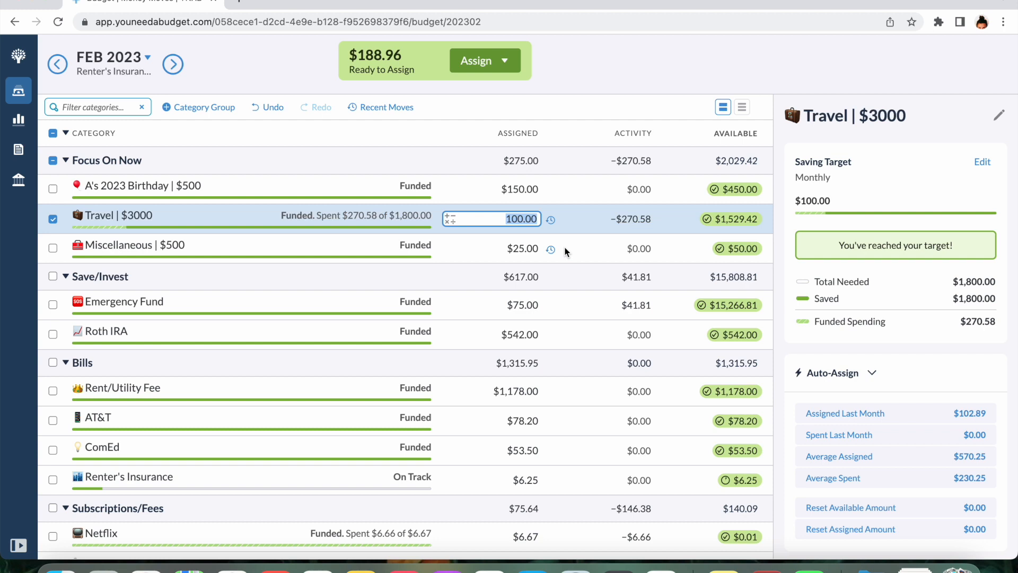
{"action": "key", "text": "Right"}
{"action": "type", "text": "+100"}
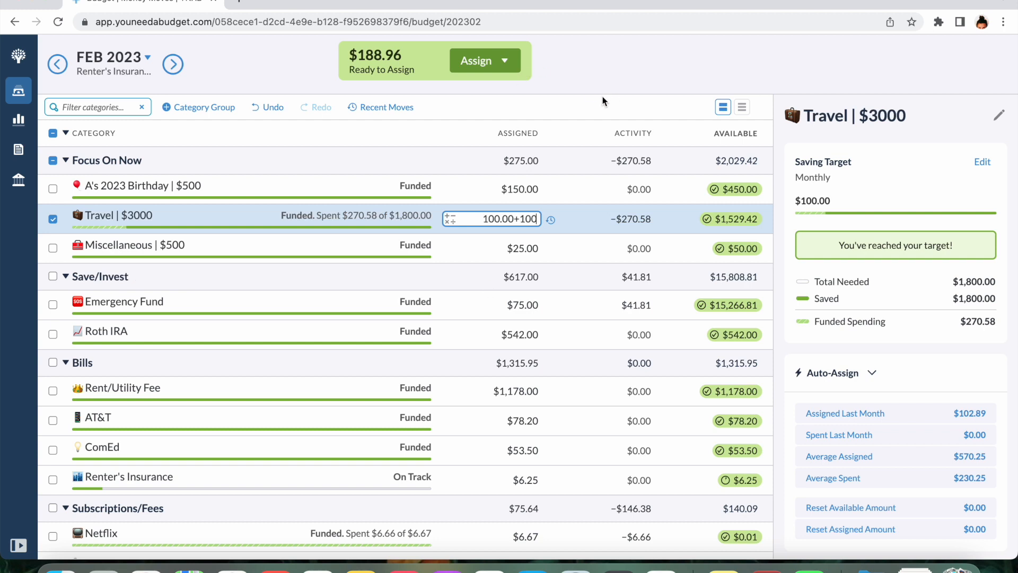
{"action": "key", "text": "Return"}
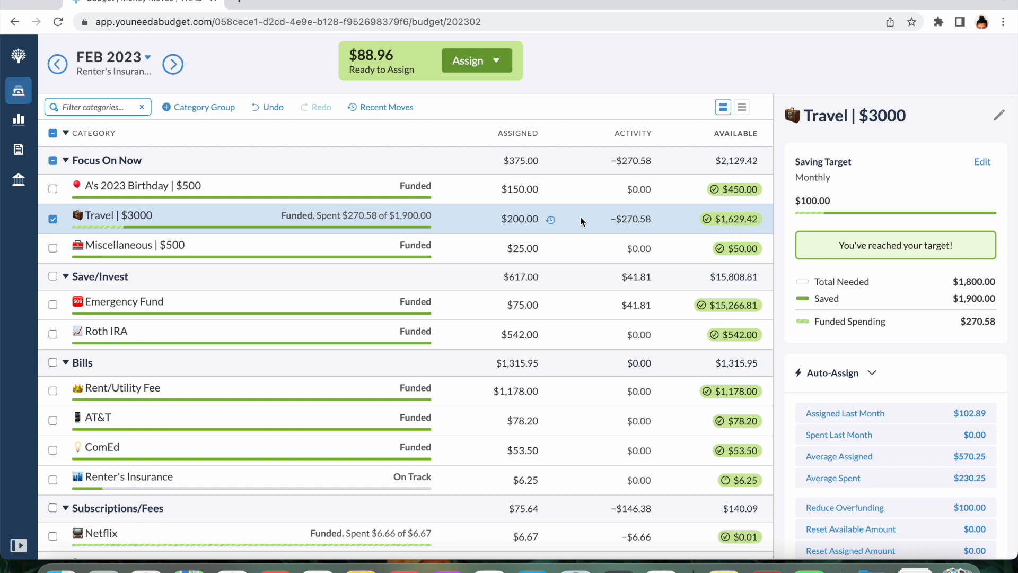
Add another $0.58 to Travel's February assigned amount and deselect the category
{"action": "left_click", "coordinate": [545, 223]}
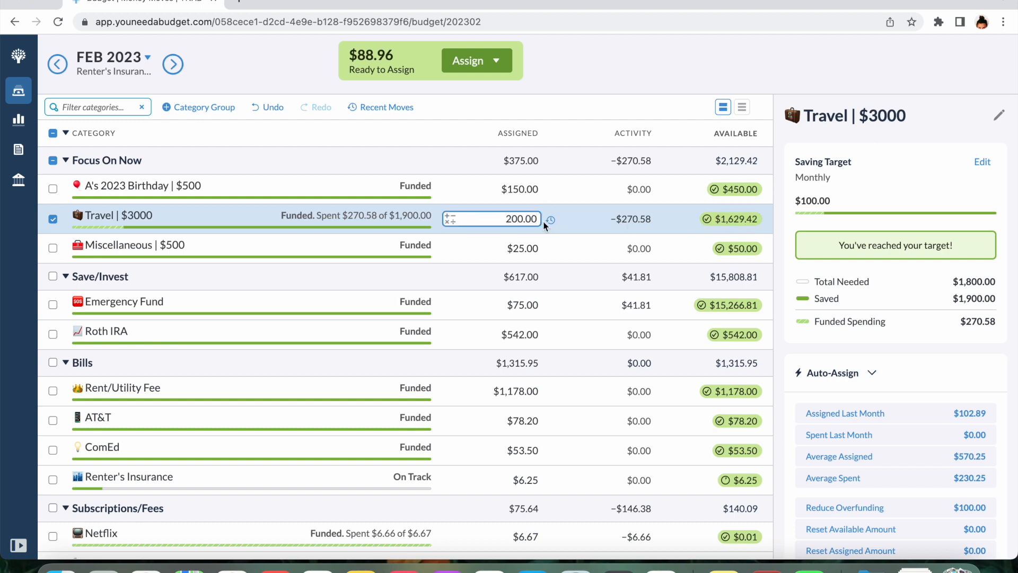
{"action": "type", "text": "+.58"}
{"action": "key", "text": "Return"}
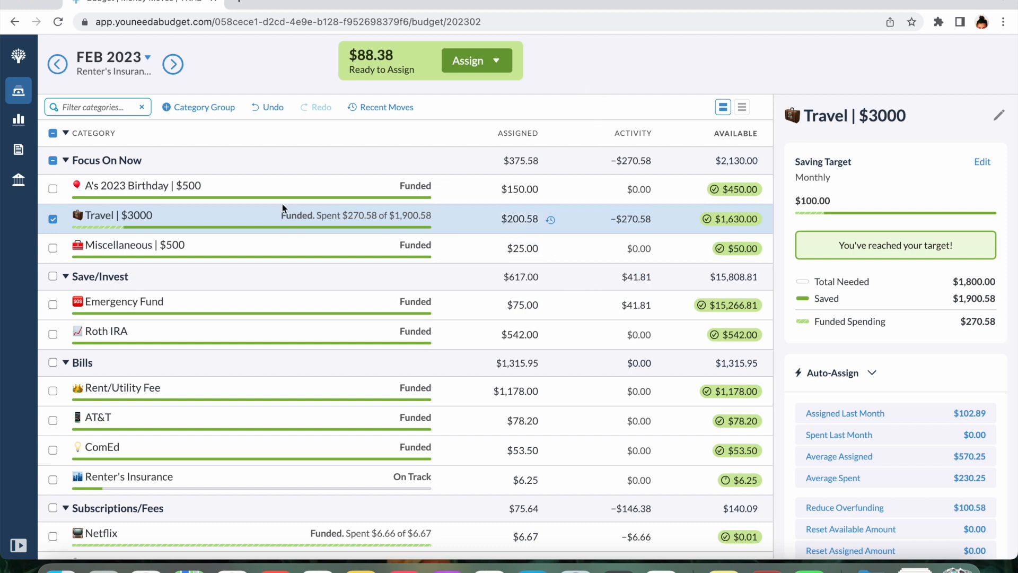
{"action": "left_click", "coordinate": [52, 223]}
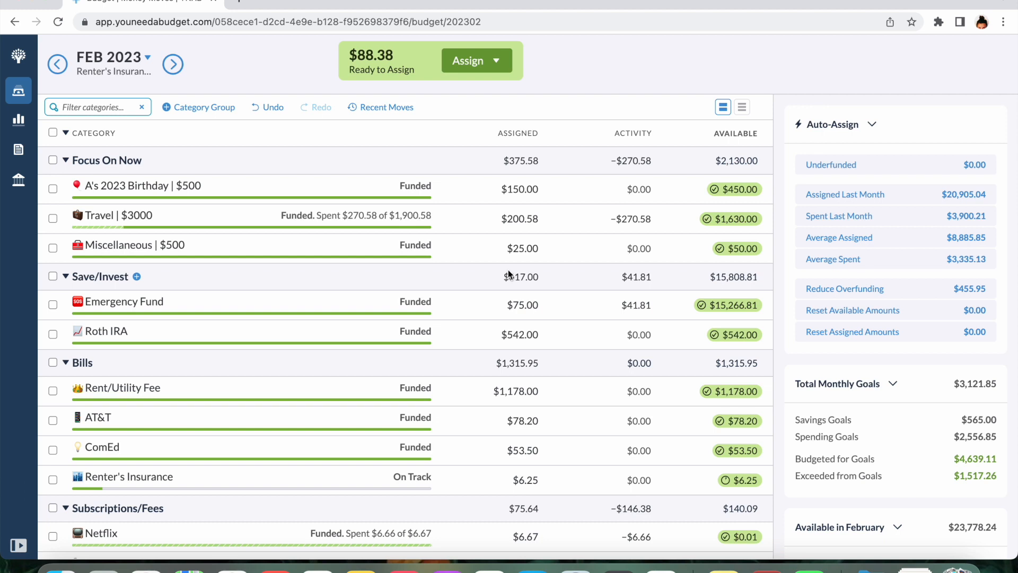
Add $50 to the February amount assigned to the Miscellaneous category under Focus On Now
{"action": "left_click", "coordinate": [520, 245]}
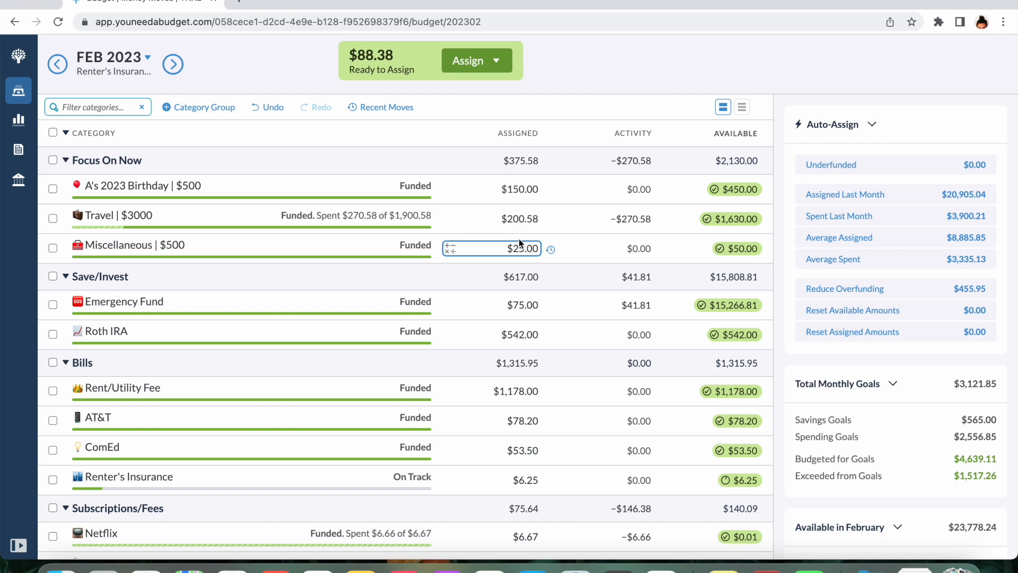
{"action": "left_click", "coordinate": [323, 137]}
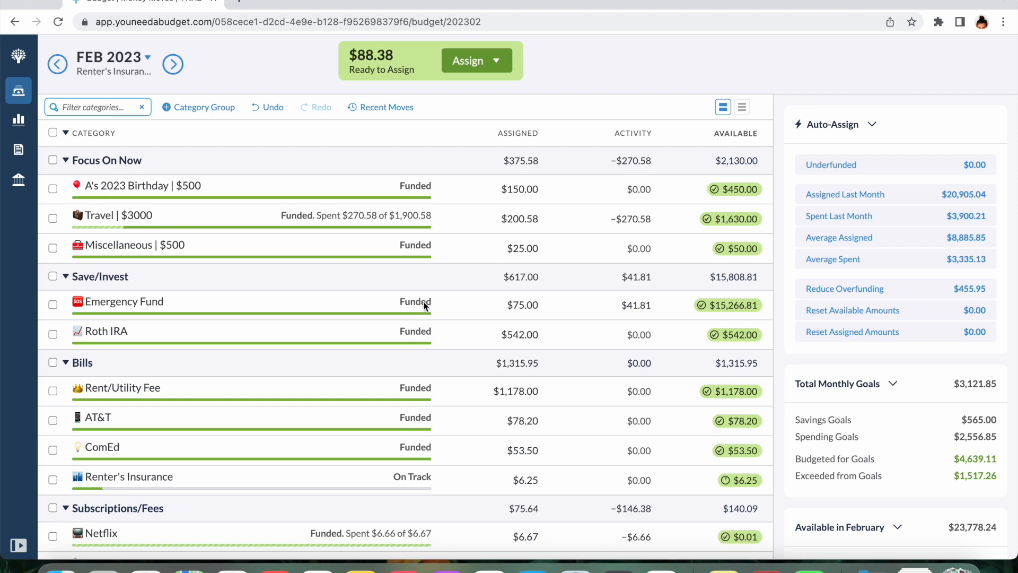
{"action": "left_click", "coordinate": [537, 250]}
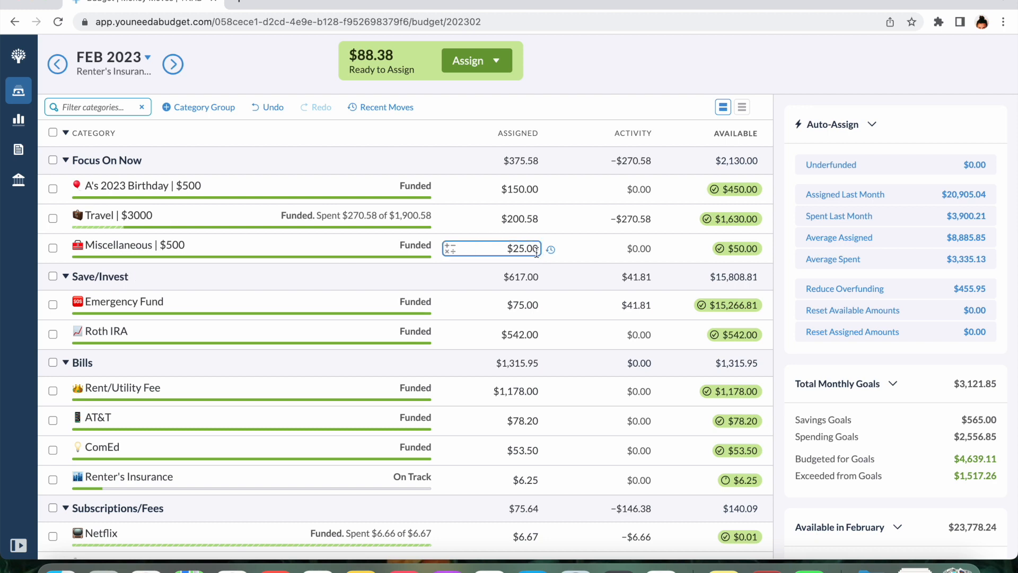
{"action": "left_click", "coordinate": [537, 251]}
{"action": "left_click", "coordinate": [535, 250]}
{"action": "type", "text": "+50"}
{"action": "key", "text": "Return"}
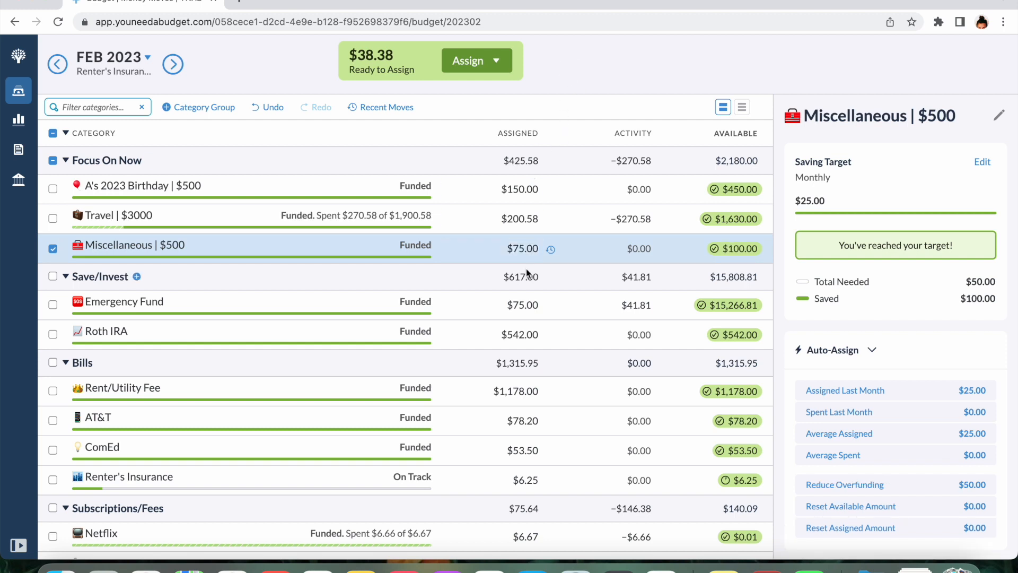
Add $3.38 to the February amount assigned to Holding under Sinking Funds
{"action": "scroll", "coordinate": [527, 272], "scroll_direction": "down", "scroll_amount": 10}
{"action": "scroll", "coordinate": [527, 268], "scroll_direction": "down", "scroll_amount": 7}
{"action": "scroll", "coordinate": [528, 273], "scroll_direction": "up", "scroll_amount": 4}
{"action": "scroll", "coordinate": [527, 270], "scroll_direction": "up", "scroll_amount": 12}
{"action": "scroll", "coordinate": [527, 271], "scroll_direction": "down", "scroll_amount": 20}
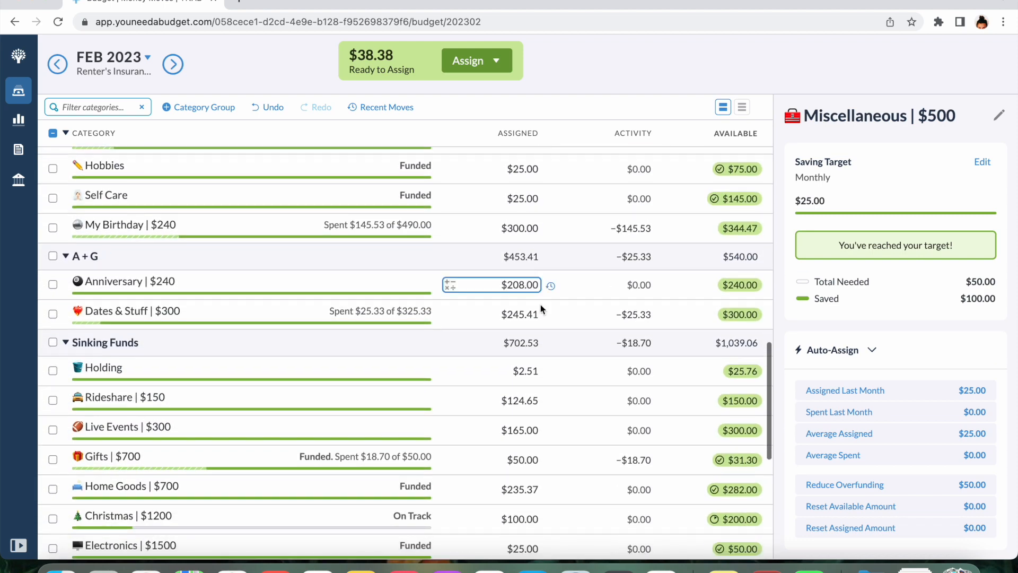
{"action": "left_click", "coordinate": [525, 370]}
{"action": "type", "text": "+3.38"}
{"action": "key", "text": "Return"}
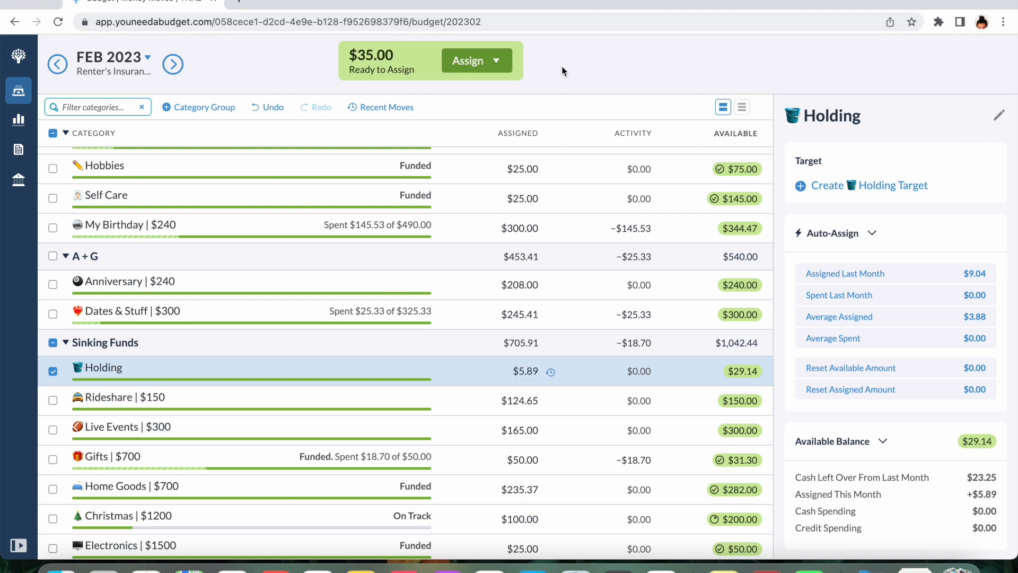
Clear the category selection and undo the last assignment to Holding
{"action": "key", "text": "Escape"}
{"action": "scroll", "coordinate": [411, 439], "scroll_direction": "down", "scroll_amount": 3}
{"action": "scroll", "coordinate": [412, 439], "scroll_direction": "down", "scroll_amount": 1}
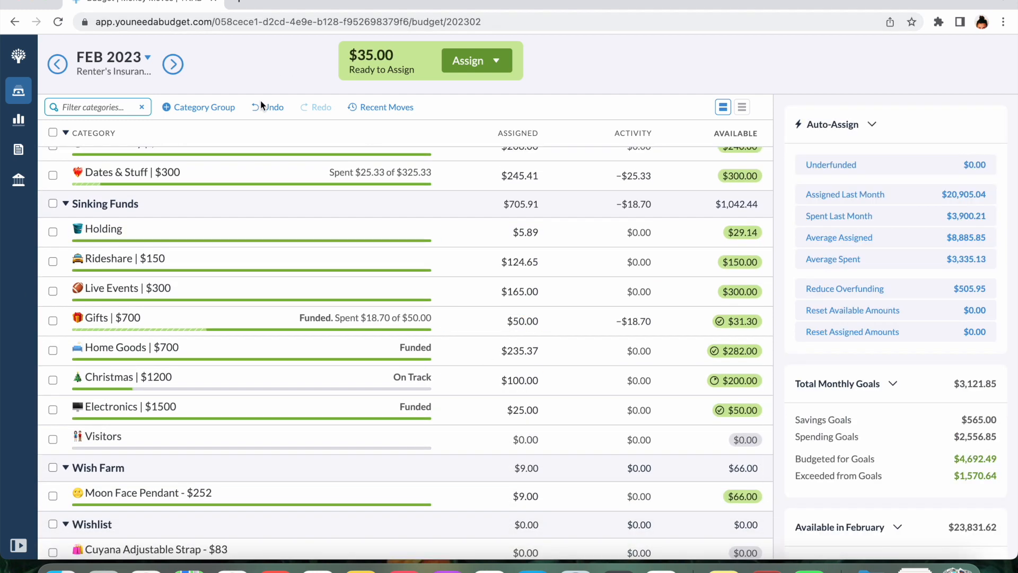
{"action": "left_click", "coordinate": [261, 106]}
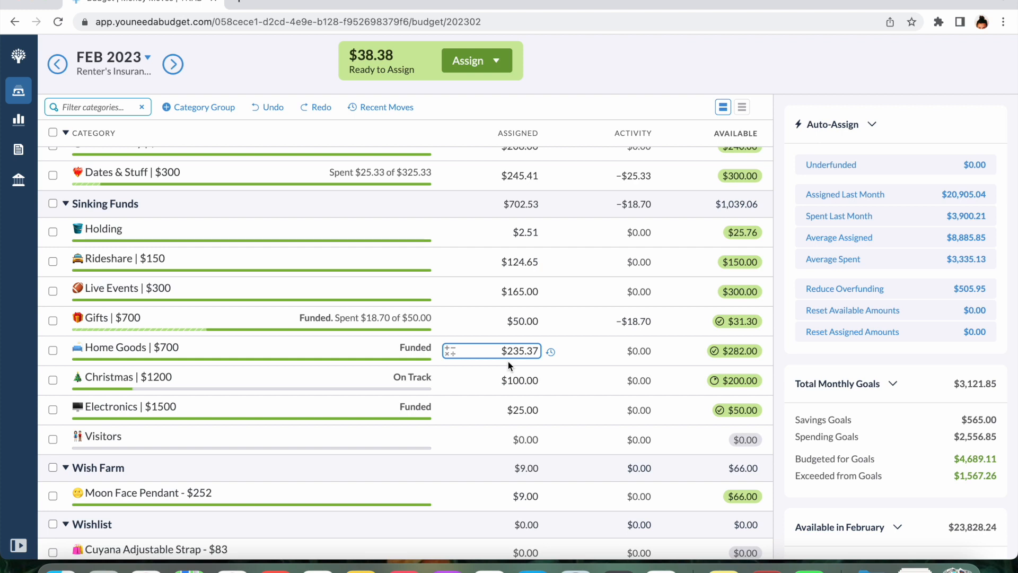
Add $8.70 to the February amount assigned to Gifts under Sinking Funds
{"action": "left_click", "coordinate": [536, 321]}
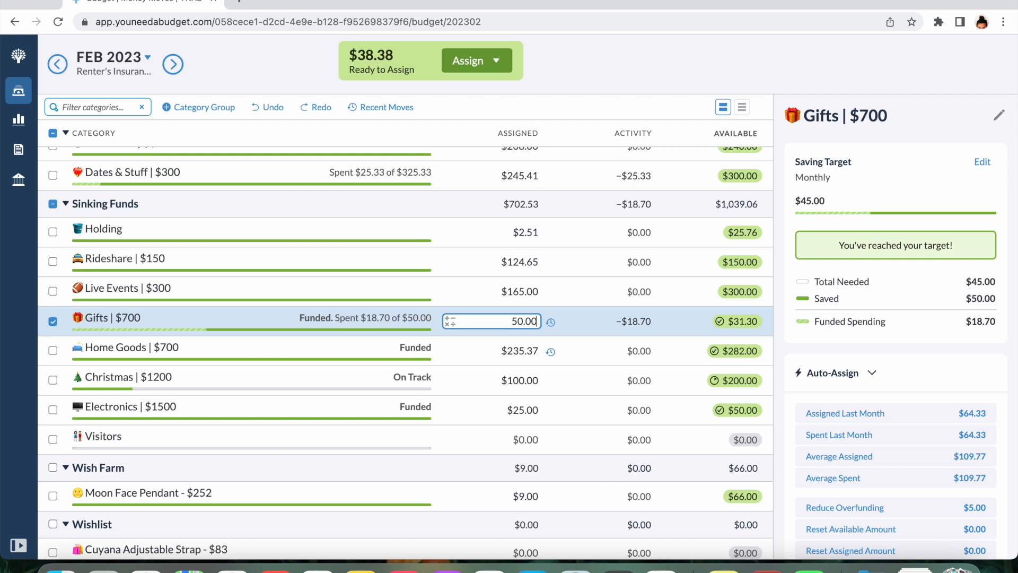
{"action": "type", "text": "8.70"}
{"action": "key", "text": "BackSpace"}
{"action": "key", "text": "BackSpace"}
{"action": "key", "text": "BackSpace"}
{"action": "key", "text": "BackSpace"}
{"action": "type", "text": "+8.70"}
{"action": "key", "text": "Return"}
Add the difference 200-193.94 to Shopping's February assigned amount under Gaby Improvement Fund, and deselect the category
{"action": "left_click", "coordinate": [471, 381]}
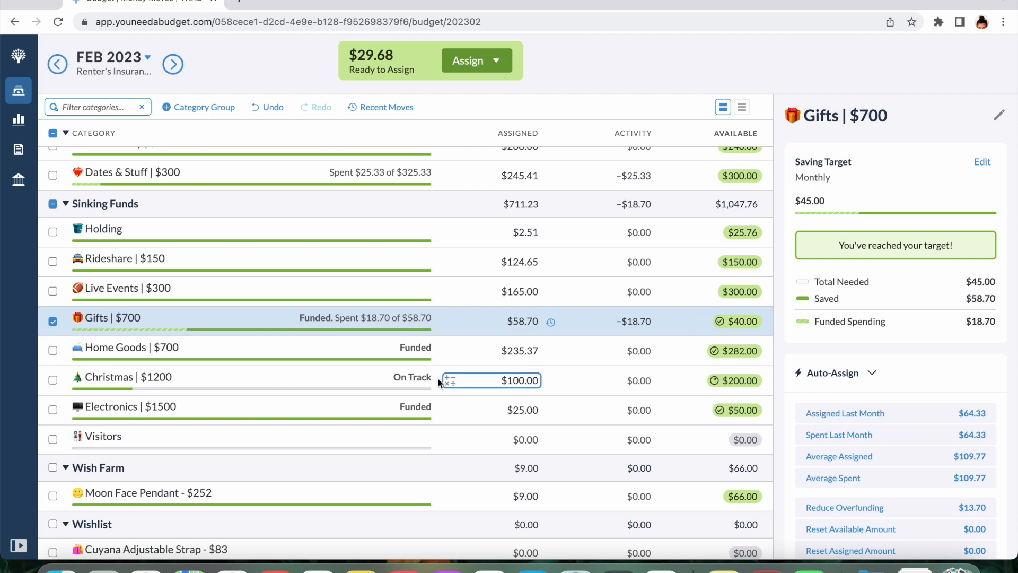
{"action": "scroll", "coordinate": [439, 382], "scroll_direction": "up", "scroll_amount": 5}
{"action": "key", "text": "shift+Tab"}
{"action": "key", "text": "shift+Tab"}
{"action": "key", "text": "shift+Tab"}
{"action": "key", "text": "shift+Tab"}
{"action": "key", "text": "shift+Tab"}
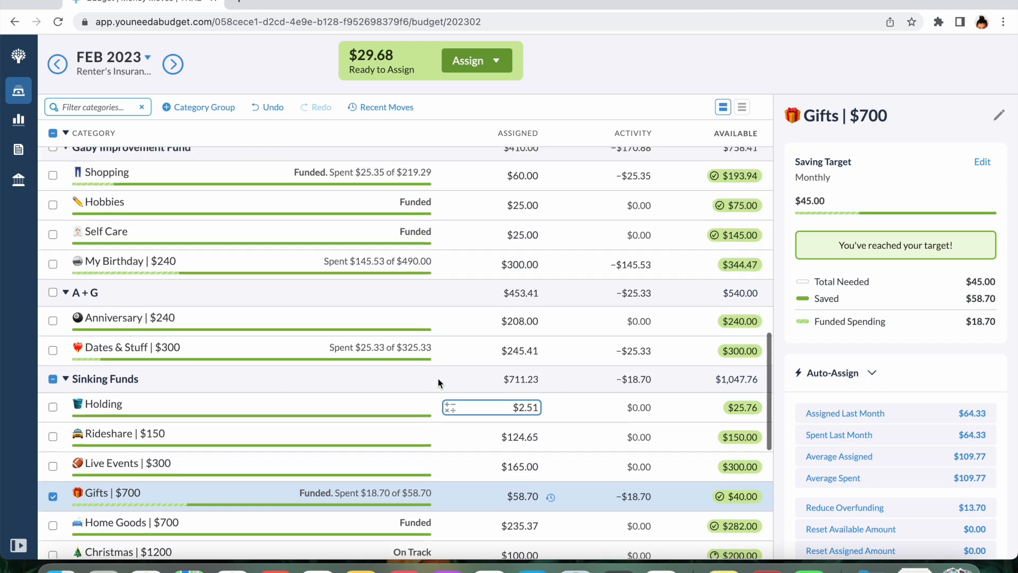
{"action": "scroll", "coordinate": [438, 377], "scroll_direction": "up", "scroll_amount": 2}
{"action": "left_click", "coordinate": [535, 317]}
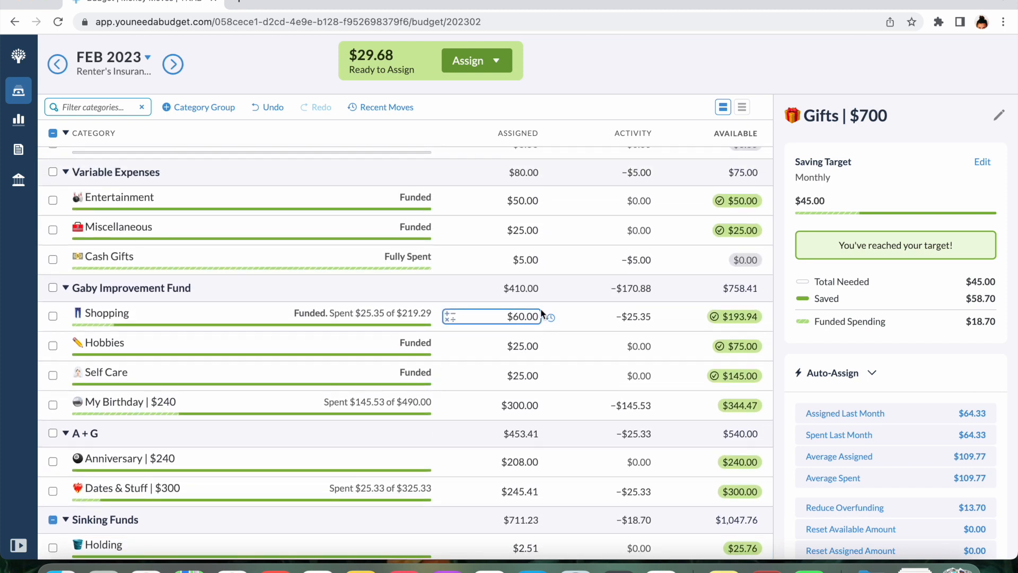
{"action": "left_click", "coordinate": [536, 317]}
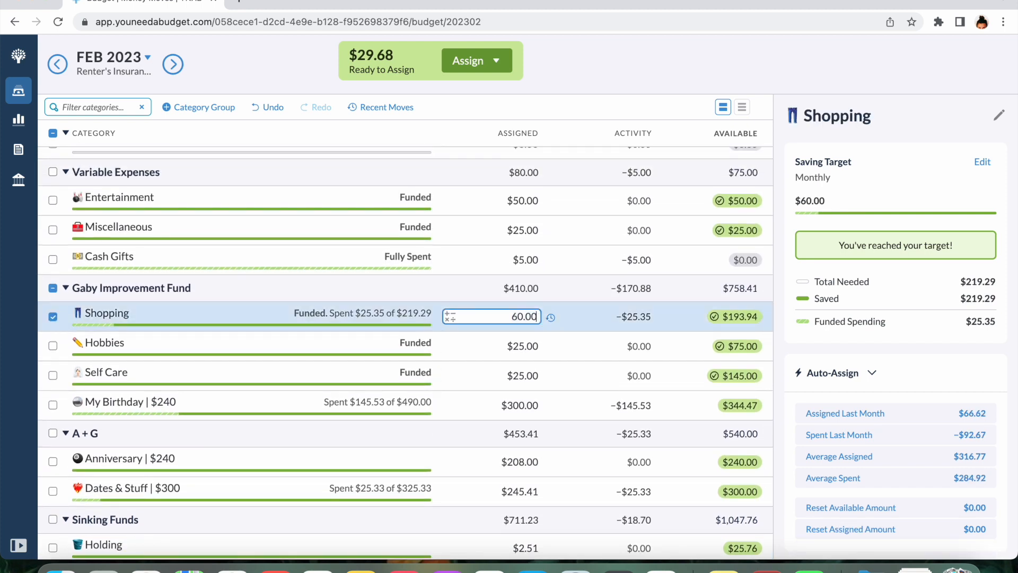
{"action": "type", "text": "+(200-193.94)"}
{"action": "key", "text": "Return"}
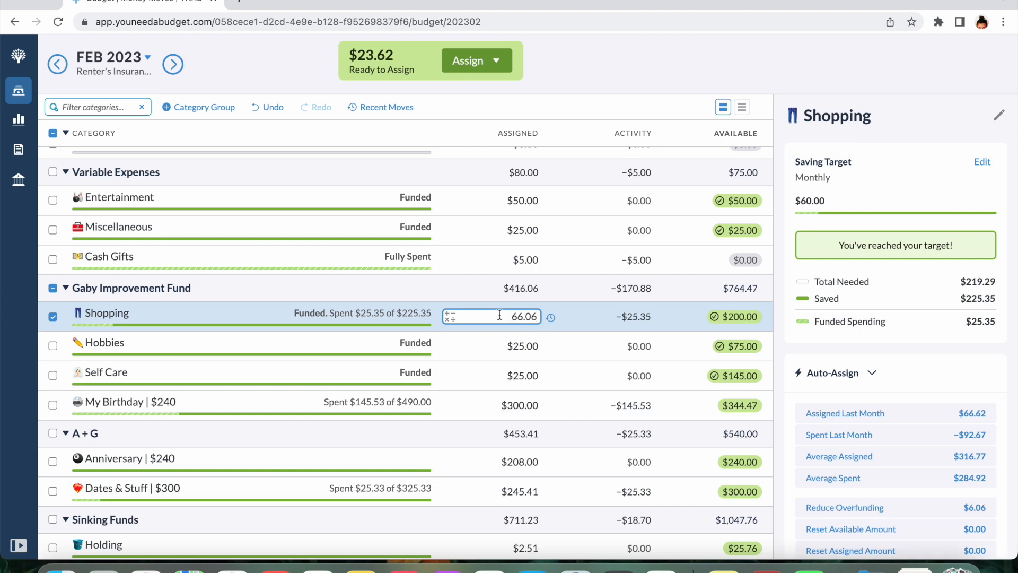
{"action": "left_click", "coordinate": [565, 289]}
{"action": "scroll", "coordinate": [559, 326], "scroll_direction": "up", "scroll_amount": 5}
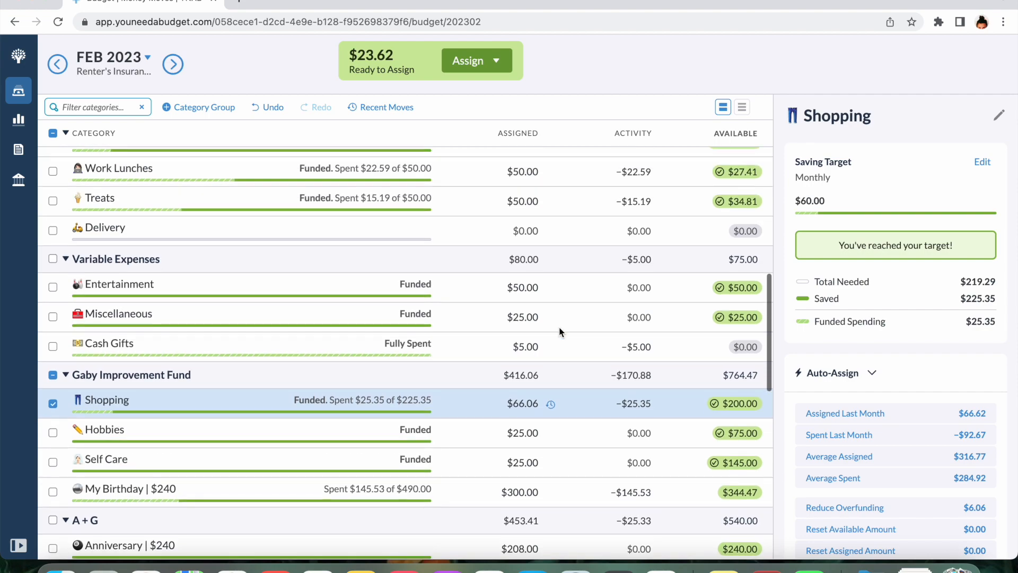
{"action": "scroll", "coordinate": [559, 326], "scroll_direction": "up", "scroll_amount": 12}
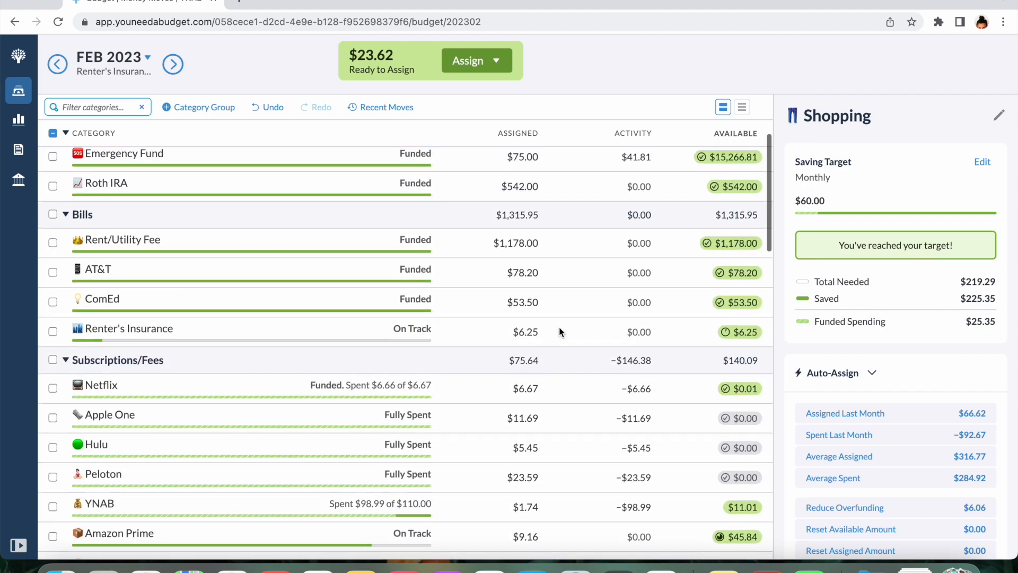
{"action": "scroll", "coordinate": [560, 331], "scroll_direction": "down", "scroll_amount": 15}
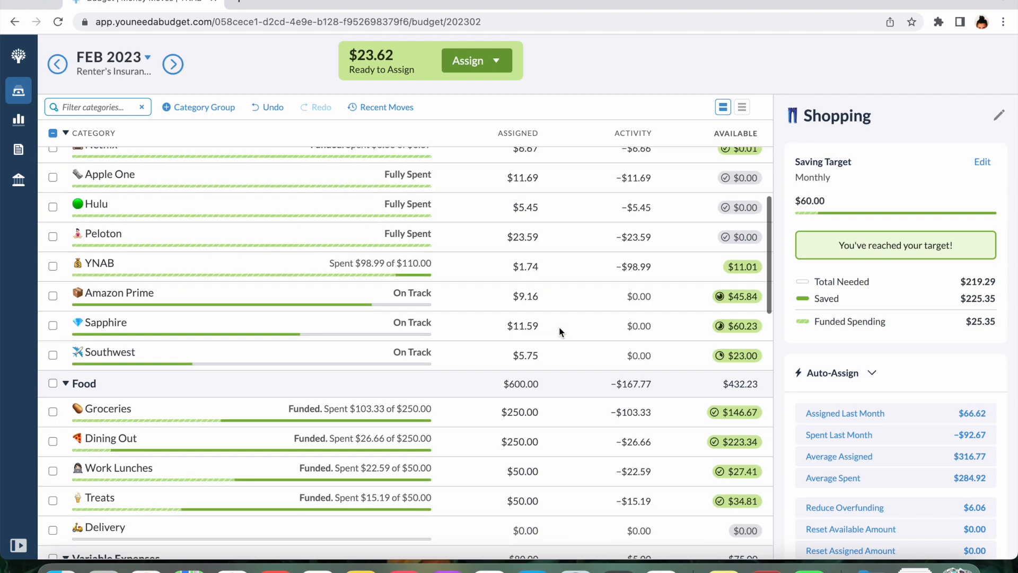
{"action": "scroll", "coordinate": [560, 328], "scroll_direction": "down", "scroll_amount": 1}
{"action": "left_click", "coordinate": [53, 260]}
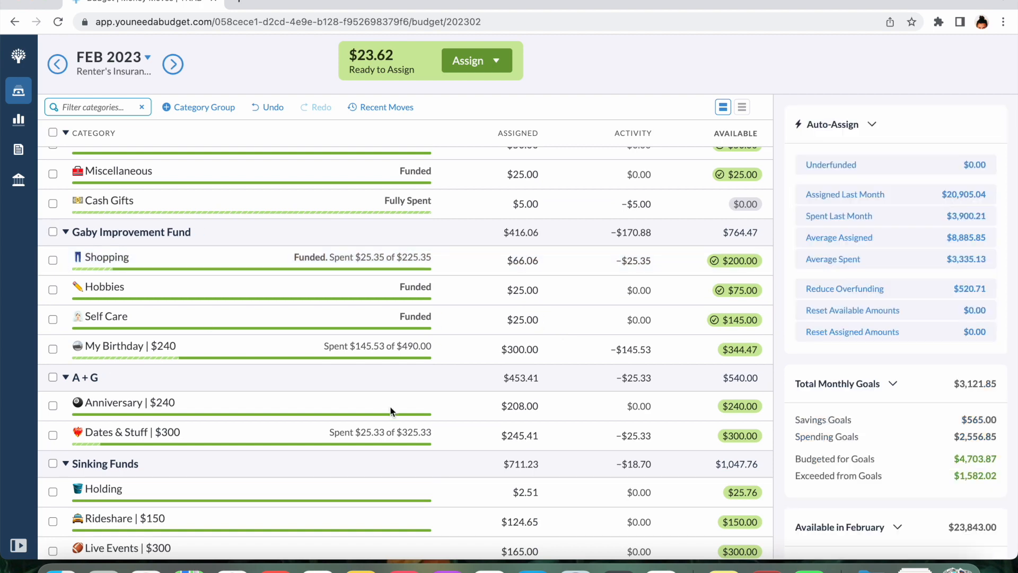
Try to add $3.62 to the February amount assigned to Holding under Sinking Funds, and deselect the category
{"action": "scroll", "coordinate": [390, 408], "scroll_direction": "down", "scroll_amount": 5}
{"action": "left_click", "coordinate": [540, 353]}
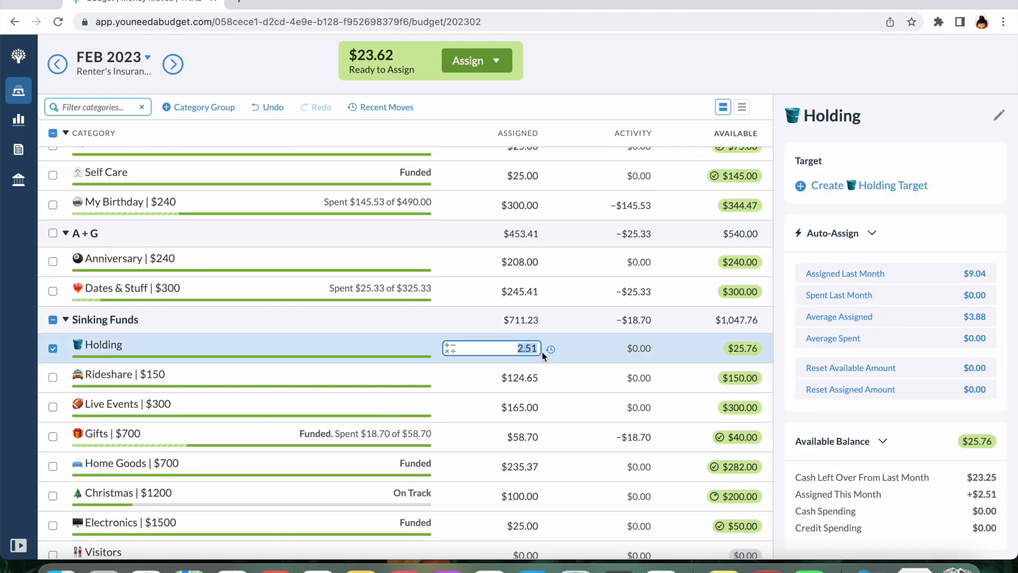
{"action": "key", "text": "Right"}
{"action": "type", "text": "3.8"}
{"action": "key", "text": "BackSpace"}
{"action": "type", "text": "62"}
{"action": "key", "text": "Return"}
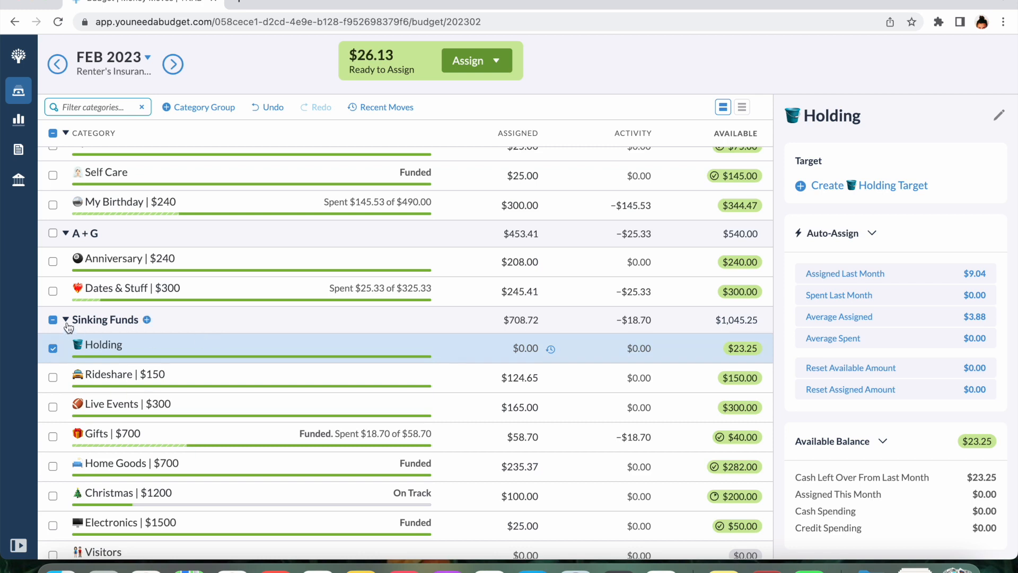
{"action": "left_click", "coordinate": [53, 347]}
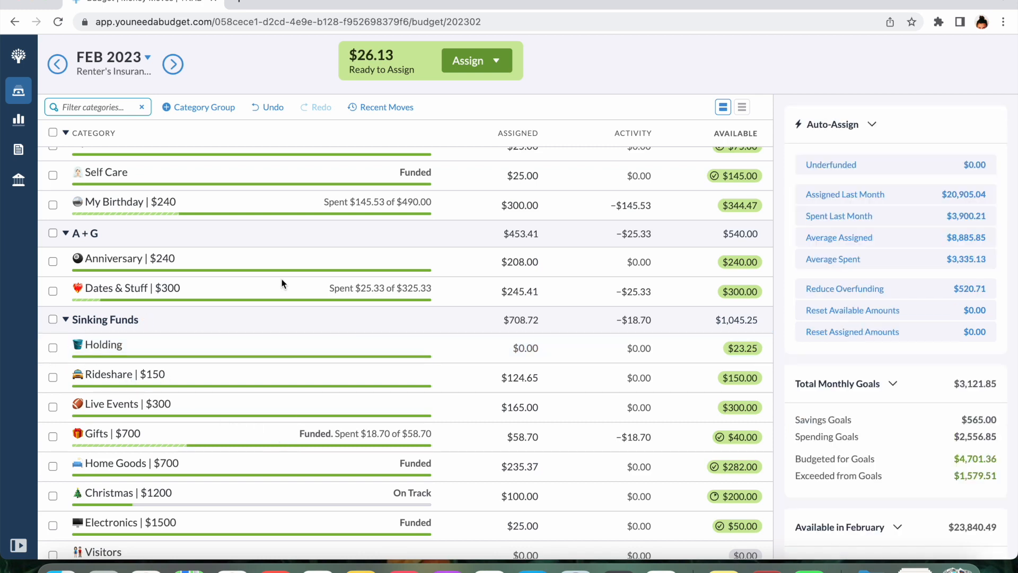
Check Holding in the March 2023 budget, return to February, and undo the last change to Holding's assigned amount
{"action": "left_click", "coordinate": [173, 64]}
{"action": "left_click", "coordinate": [518, 355]}
{"action": "left_click", "coordinate": [57, 64]}
{"action": "left_click", "coordinate": [269, 108]}
Add $3.62 to the February amount assigned to Holding under Sinking Funds, and deselect the category
{"action": "left_click", "coordinate": [523, 348]}
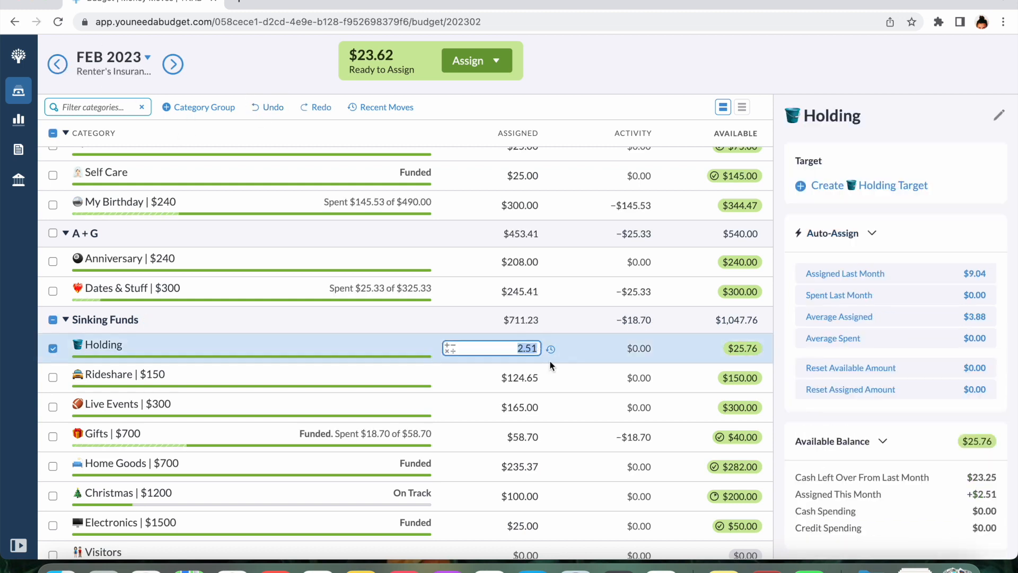
{"action": "type", "text": "+3.62"}
{"action": "key", "text": "Return"}
{"action": "scroll", "coordinate": [505, 390], "scroll_direction": "down", "scroll_amount": 1}
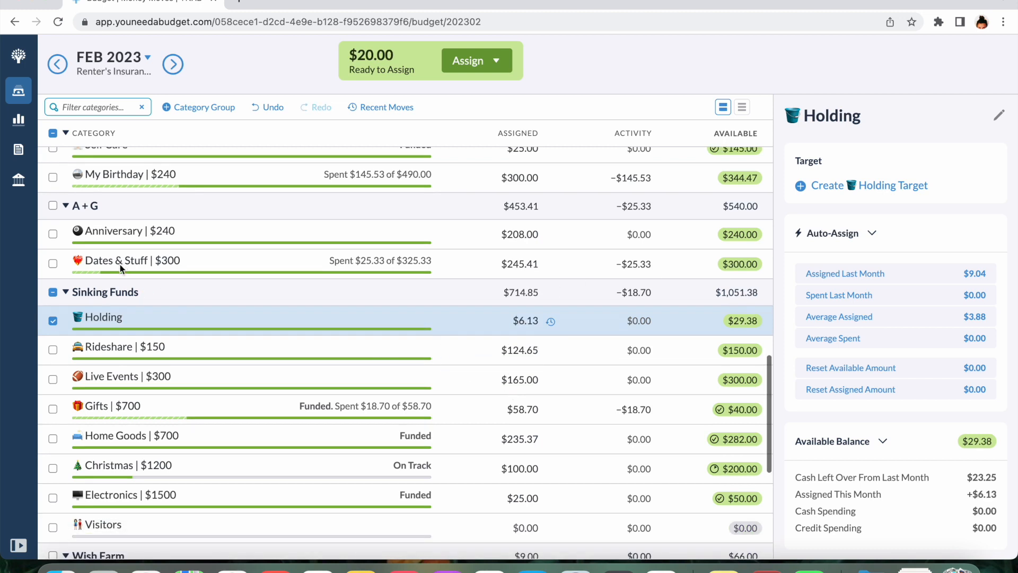
{"action": "left_click", "coordinate": [52, 319]}
Add $20 to the February amount assigned to Moon Face Pendant under Wish Farm
{"action": "scroll", "coordinate": [233, 365], "scroll_direction": "down", "scroll_amount": 2}
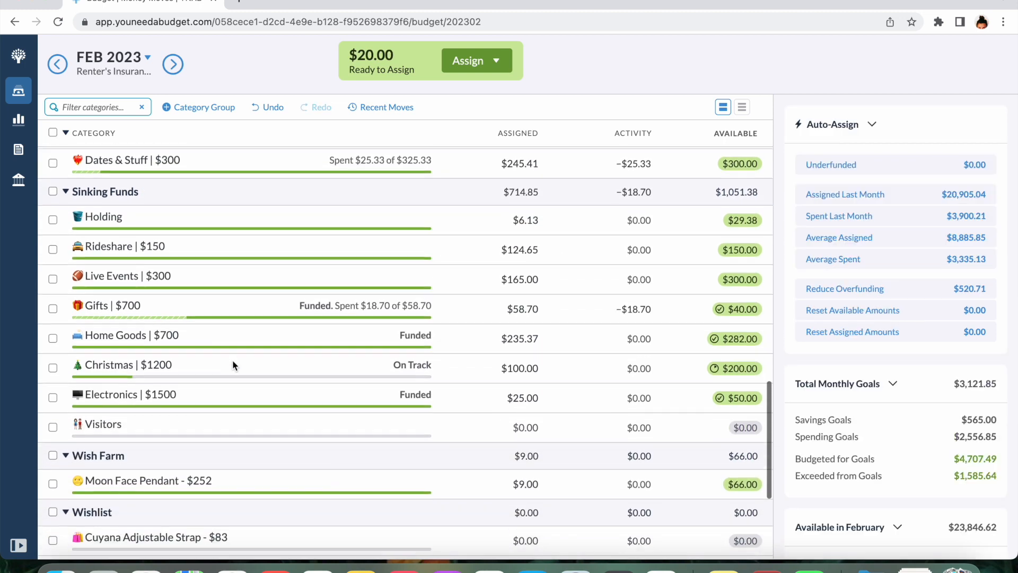
{"action": "scroll", "coordinate": [234, 365], "scroll_direction": "down", "scroll_amount": 1}
{"action": "left_click", "coordinate": [509, 431]}
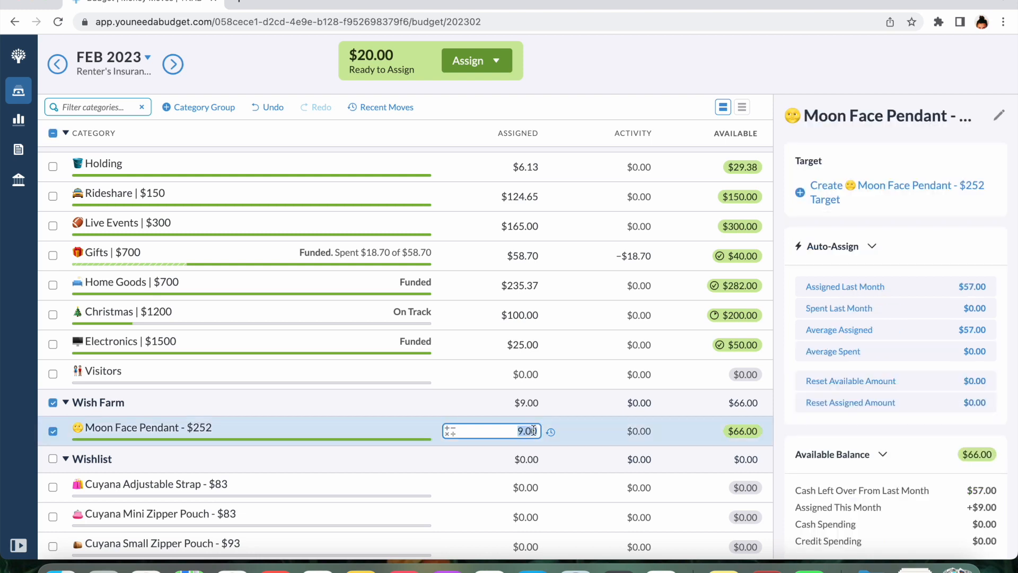
{"action": "type", "text": "+20"}
{"action": "key", "text": "Return"}
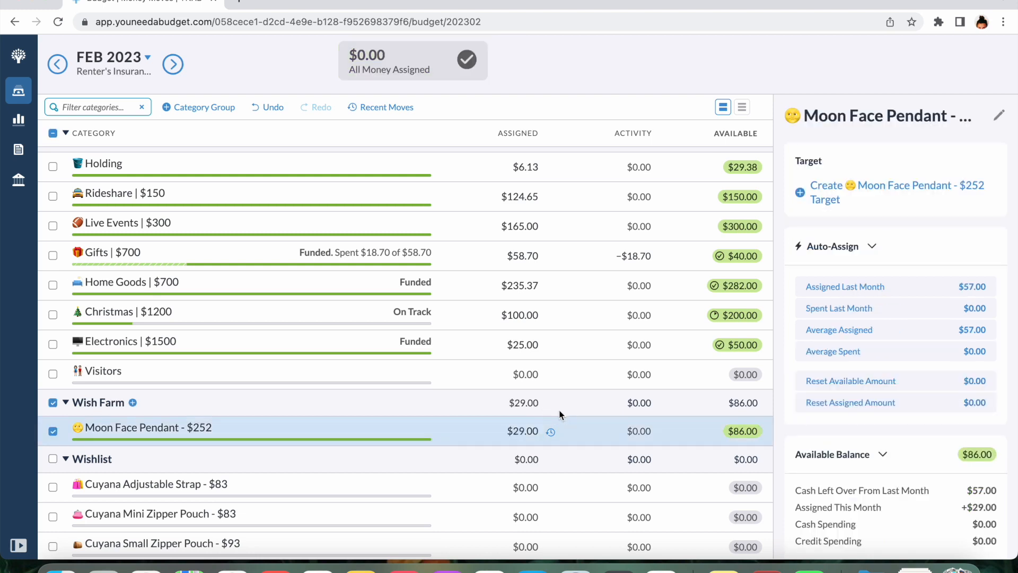
Review the assigned and available amounts across the February category groups, from Focus On Now down to Wish Farm
{"action": "scroll", "coordinate": [559, 414], "scroll_direction": "up", "scroll_amount": 3}
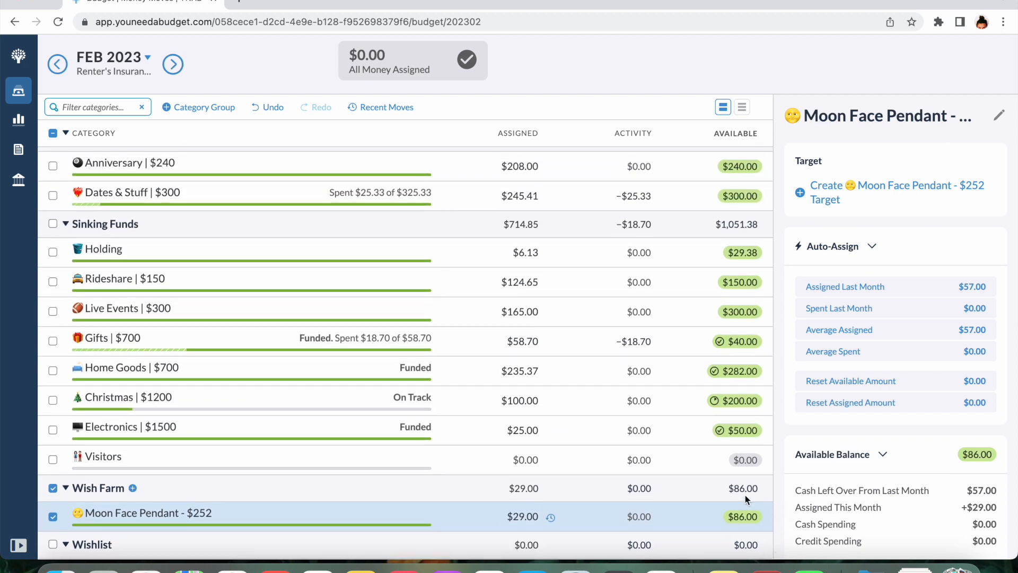
{"action": "scroll", "coordinate": [745, 495], "scroll_direction": "up", "scroll_amount": 15}
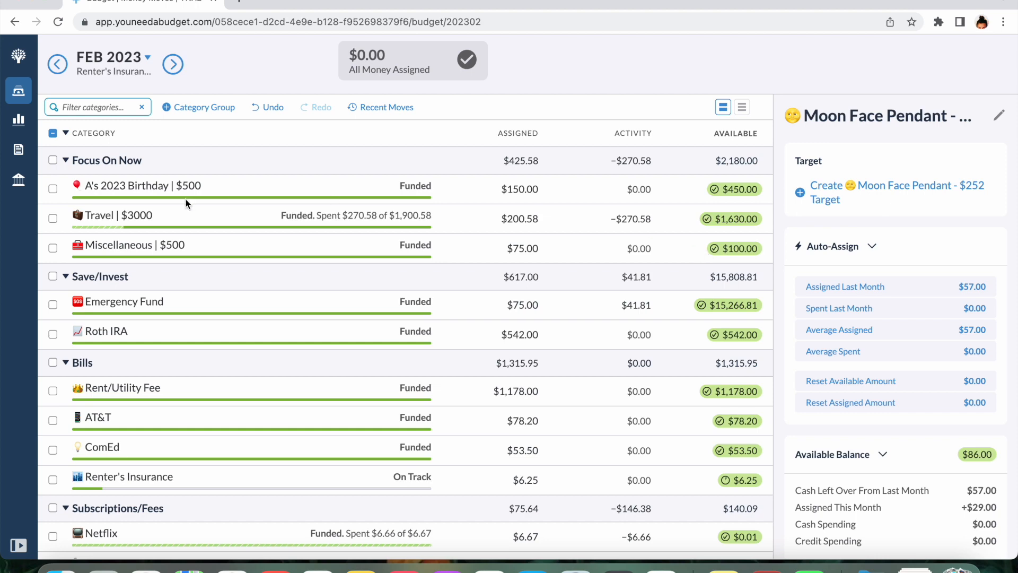
{"action": "scroll", "coordinate": [188, 247], "scroll_direction": "down", "scroll_amount": 2}
{"action": "scroll", "coordinate": [188, 248], "scroll_direction": "down", "scroll_amount": 15}
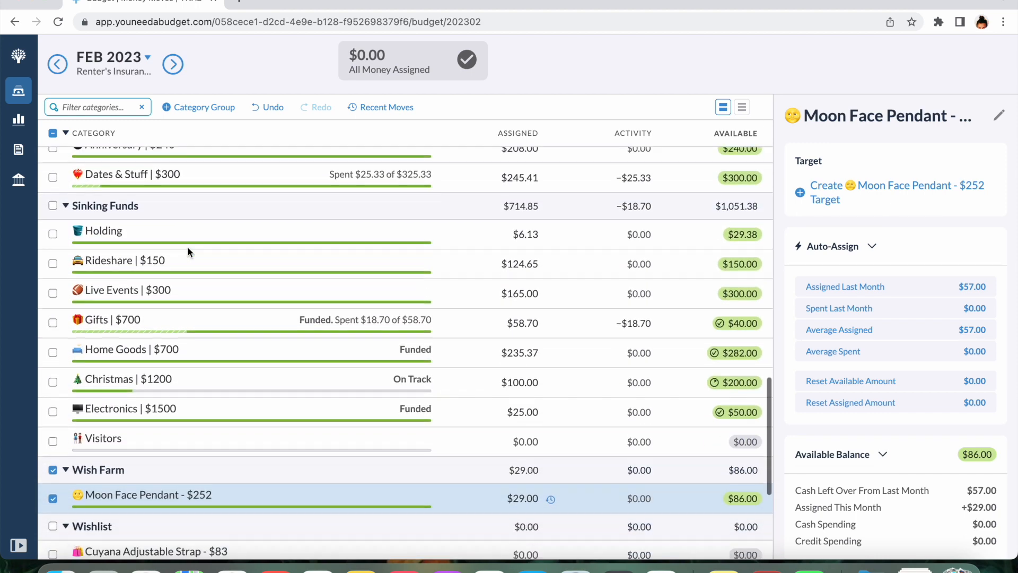
{"action": "scroll", "coordinate": [188, 247], "scroll_direction": "down", "scroll_amount": 1}
{"action": "scroll", "coordinate": [195, 298], "scroll_direction": "up", "scroll_amount": 1}
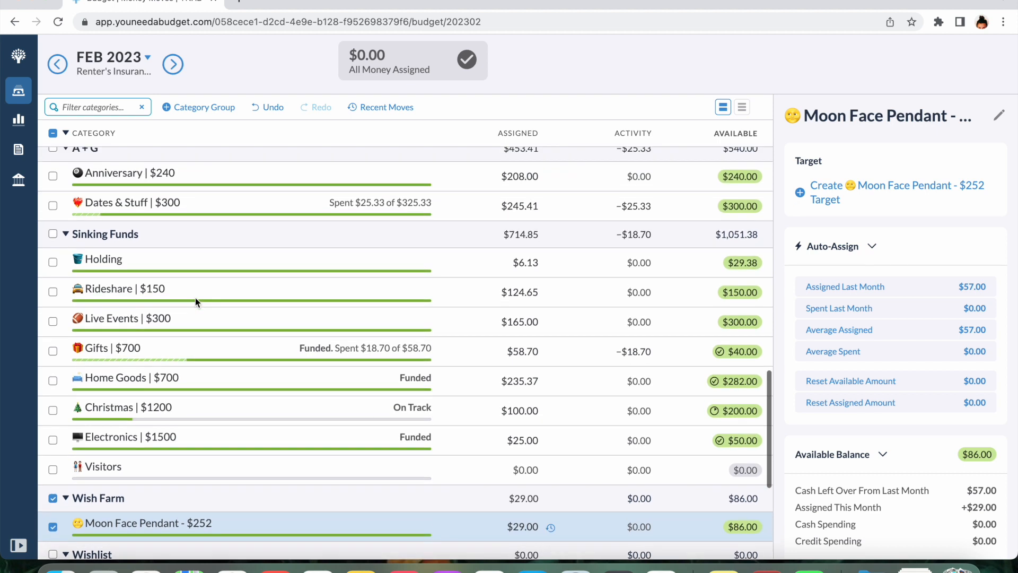